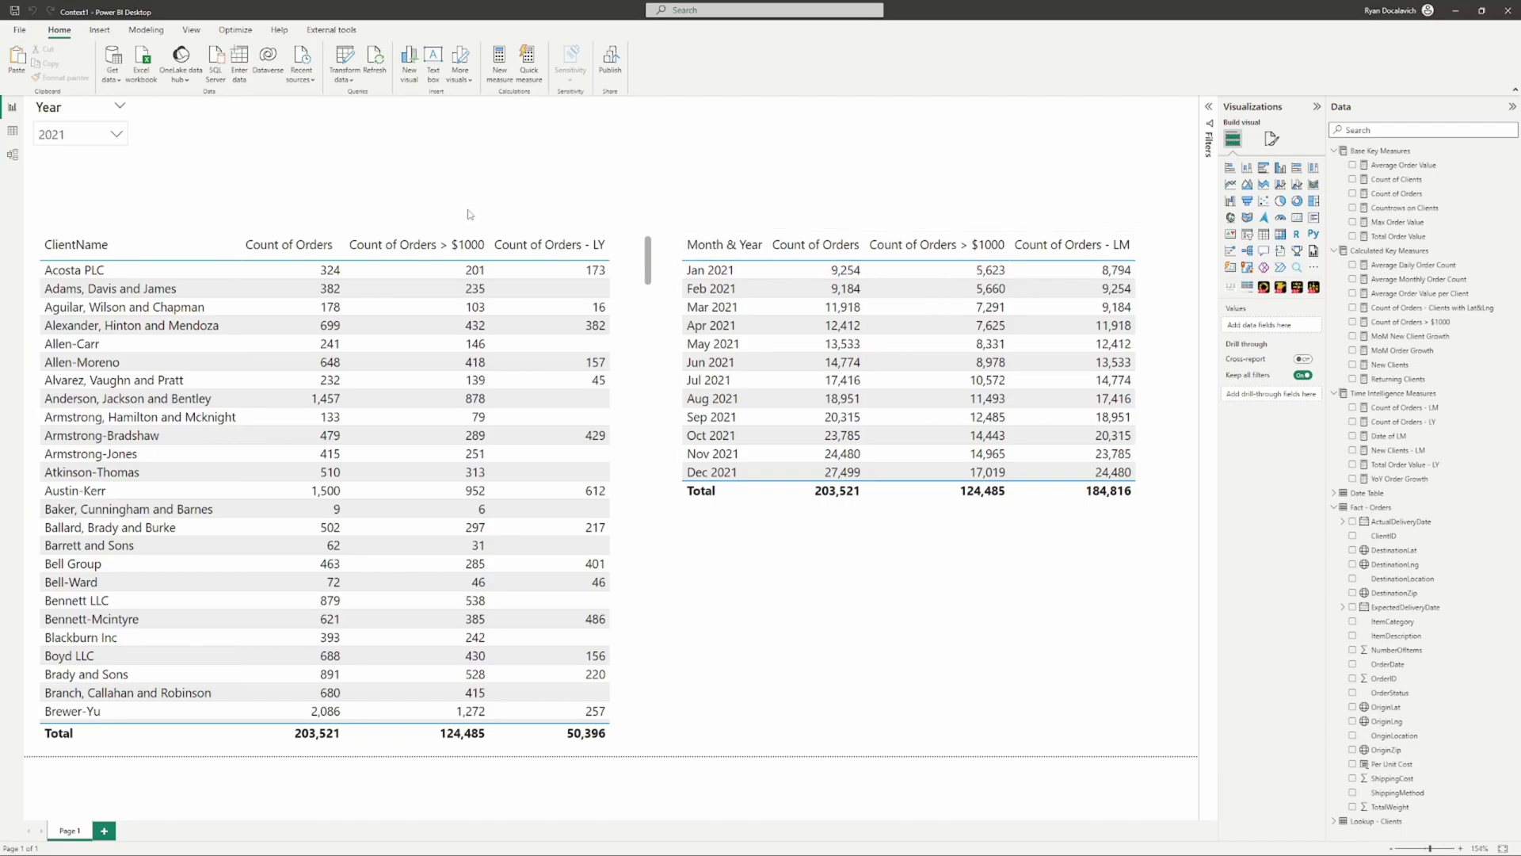
Step: Examine how the Date Table, Lookup - Clients and Fact - Orders tables are related in the data model
left_click(12, 154)
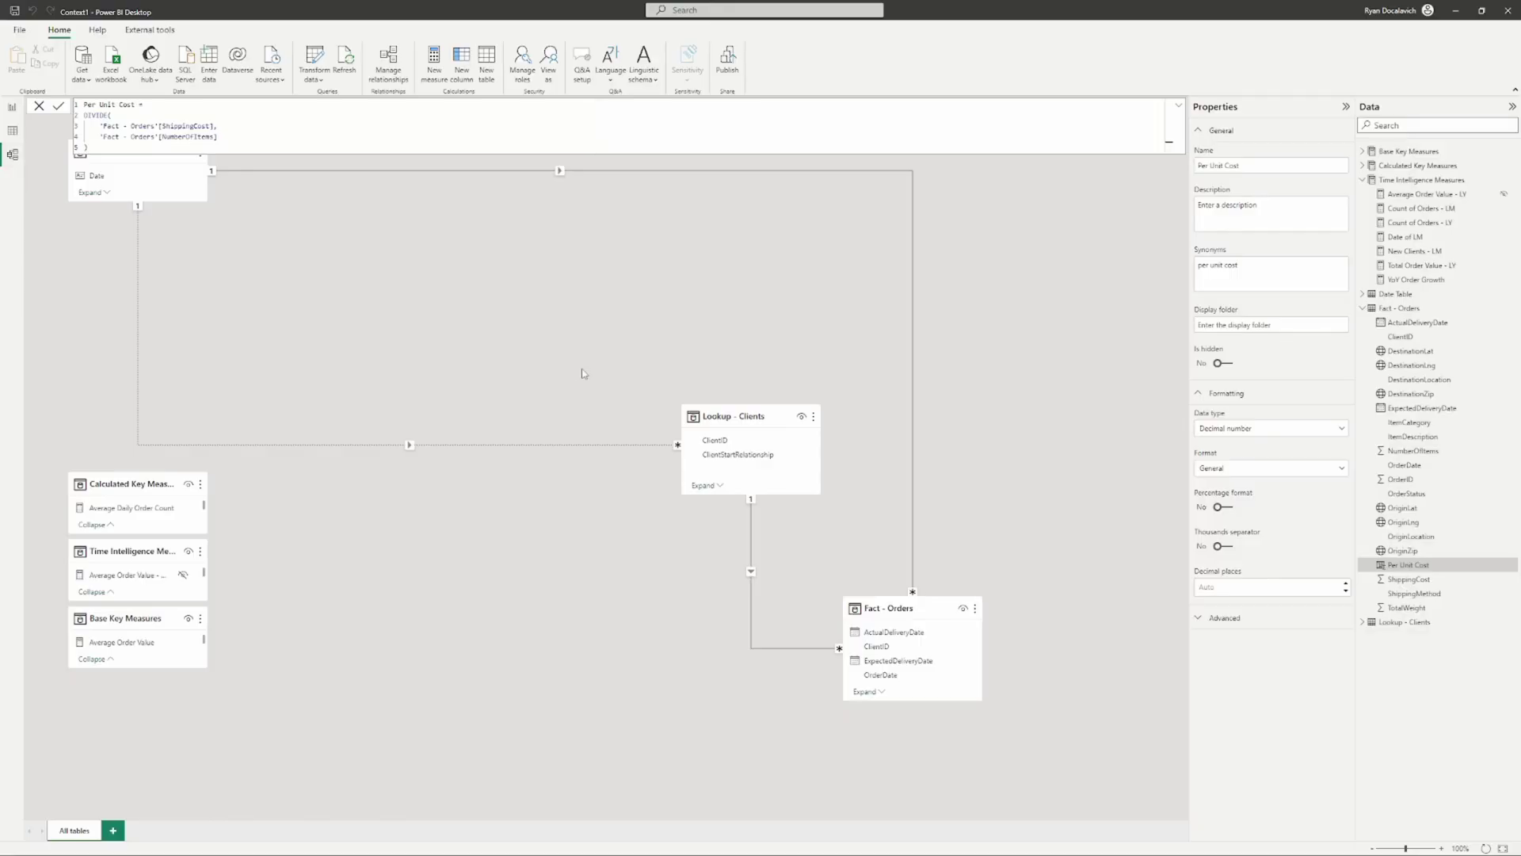
left_click(39, 106)
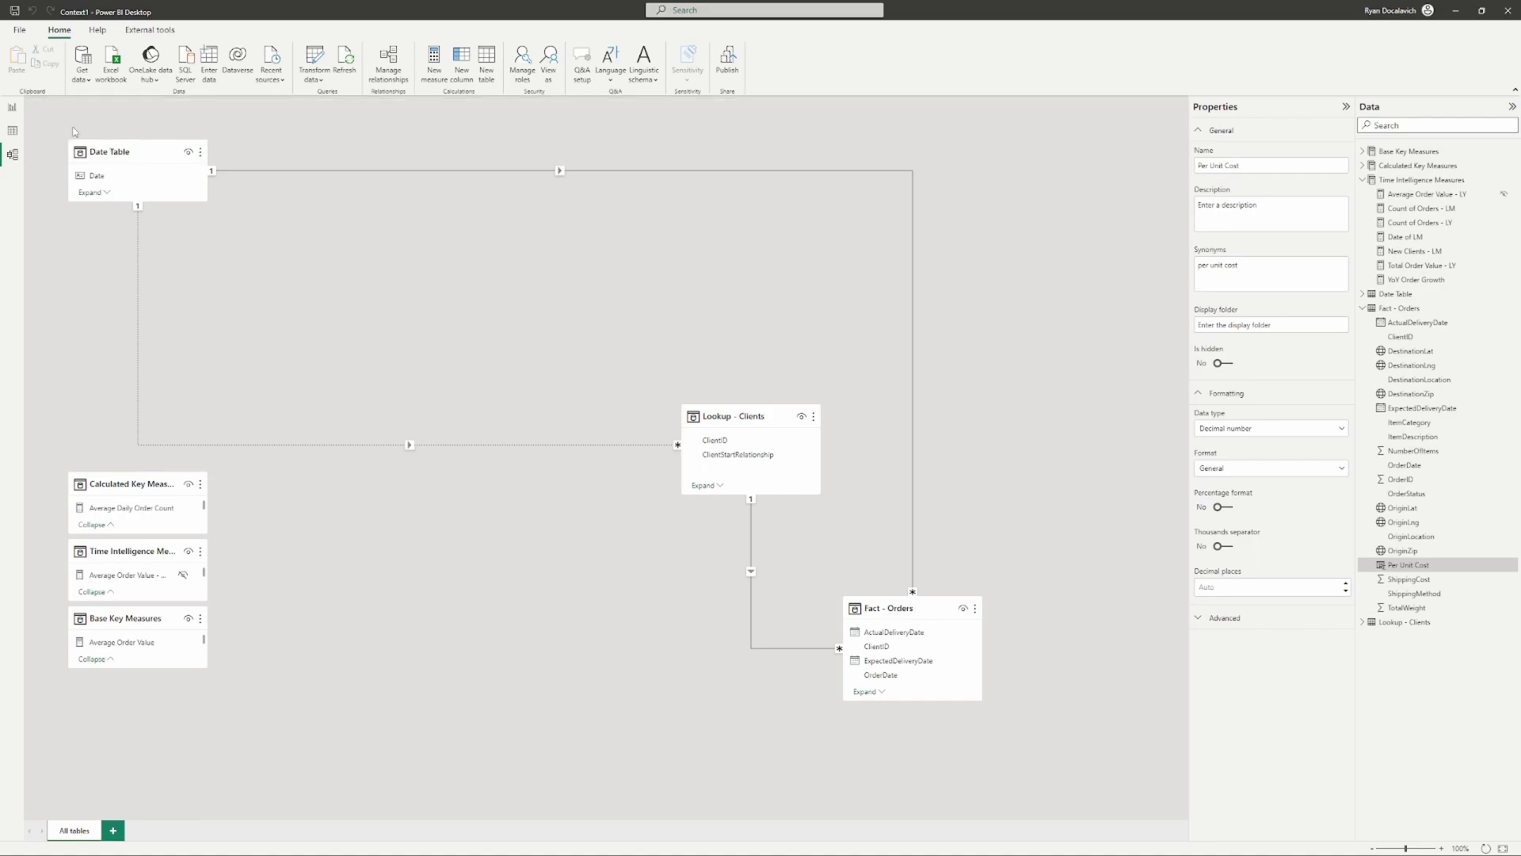
left_click(107, 149)
left_click(89, 129)
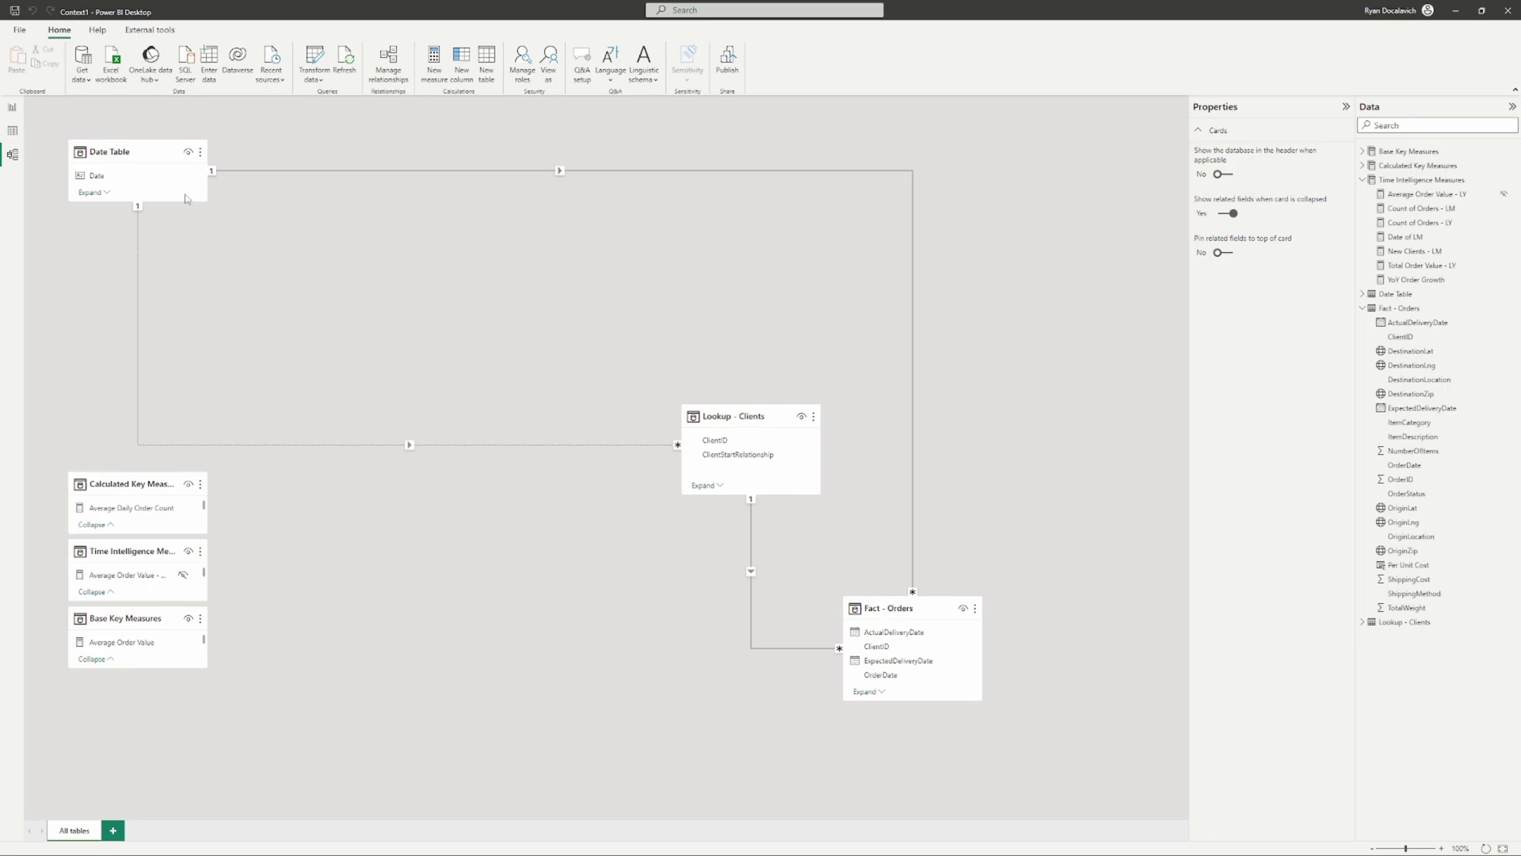
mouse_move(744, 415)
left_click(14, 110)
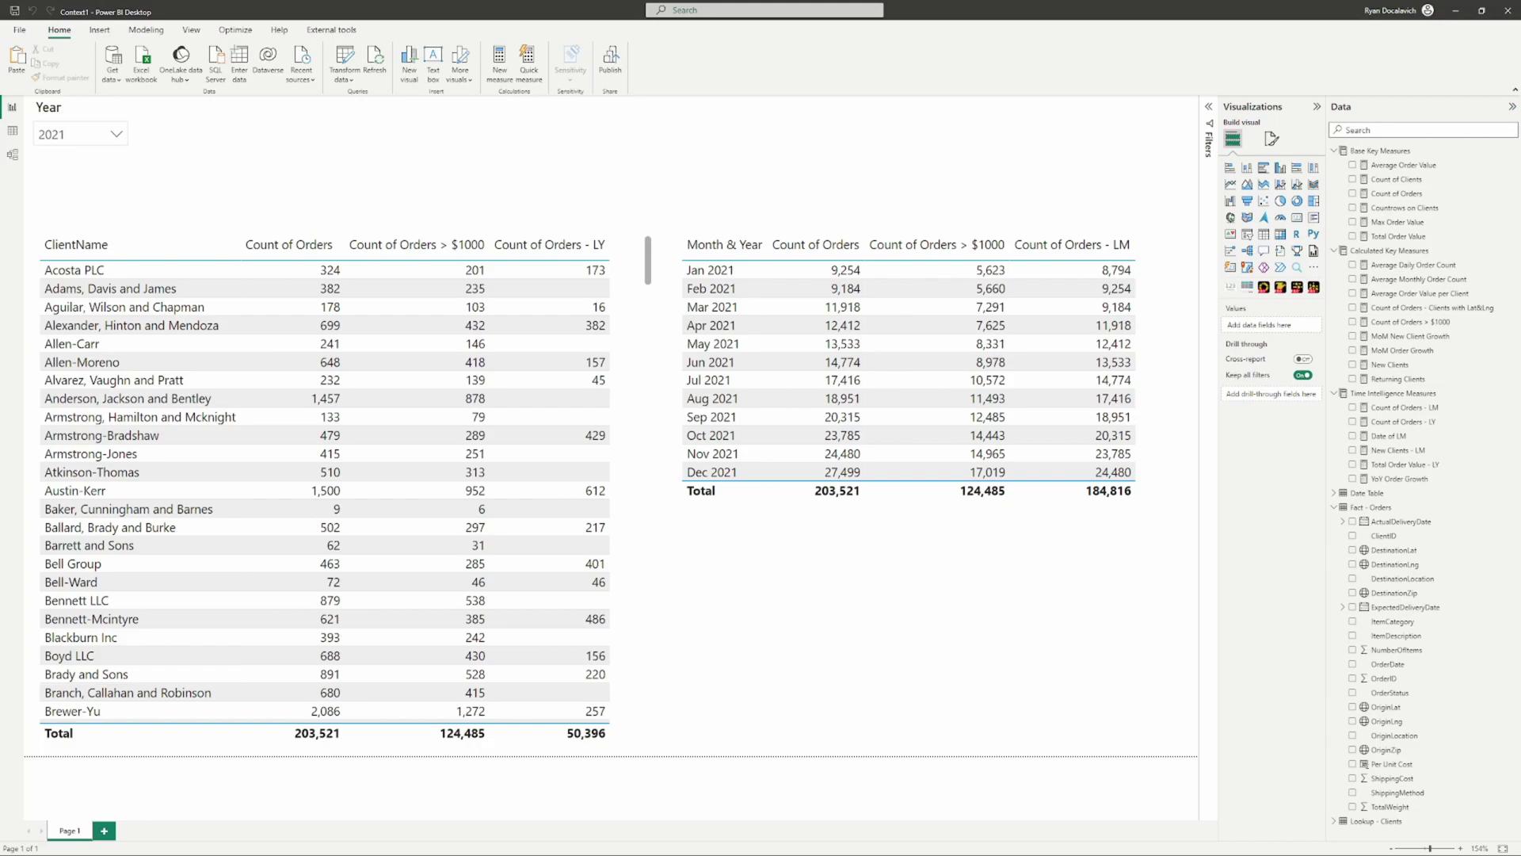
Step: Inspect the DIVIDE formula behind the Per Unit Cost calculated column in the Fact - Orders table data
left_click(12, 131)
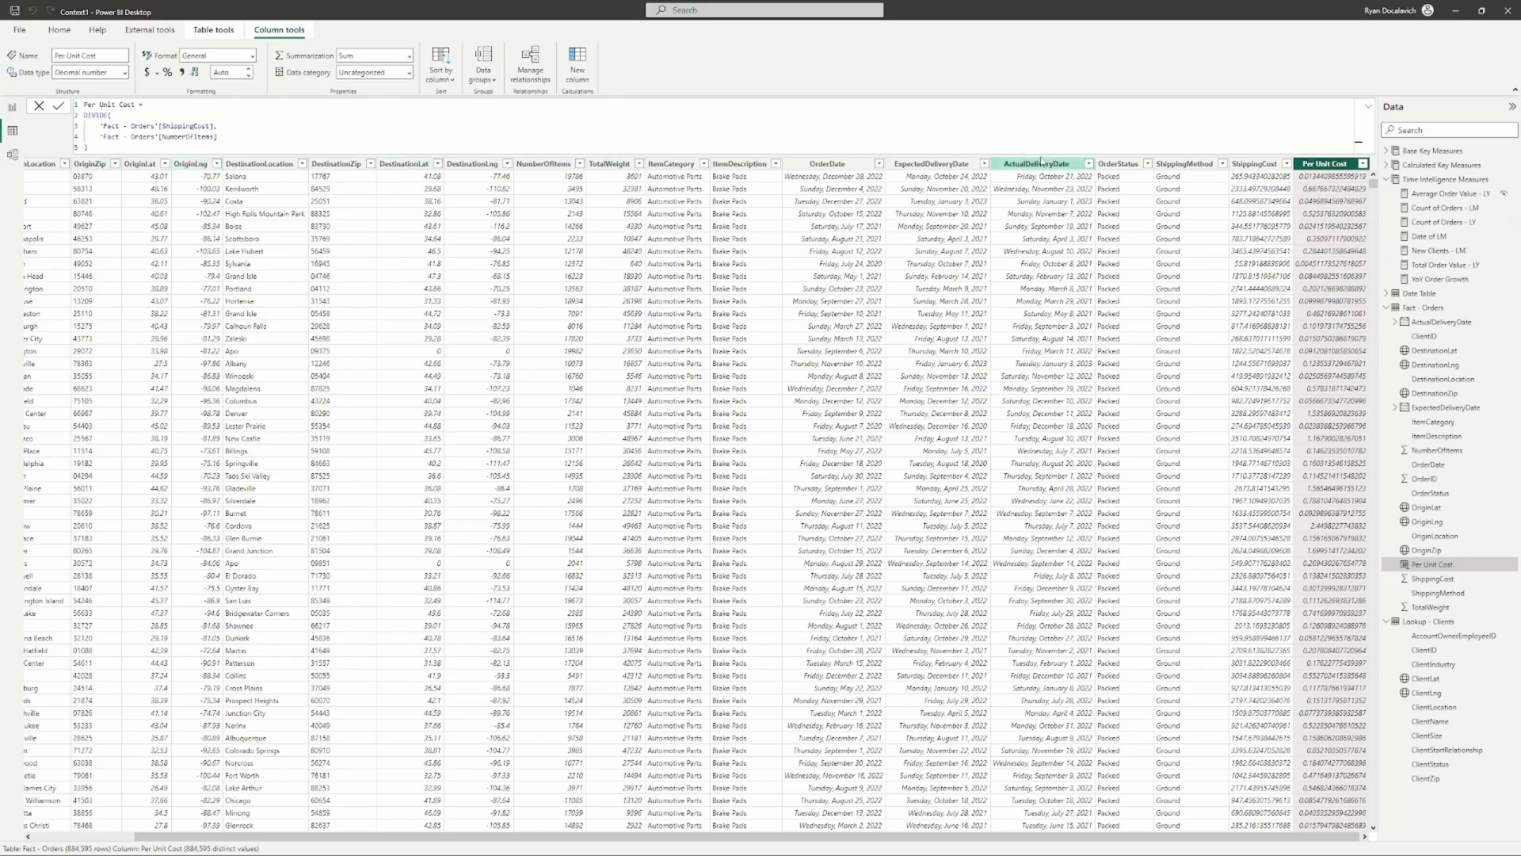
left_click(161, 143)
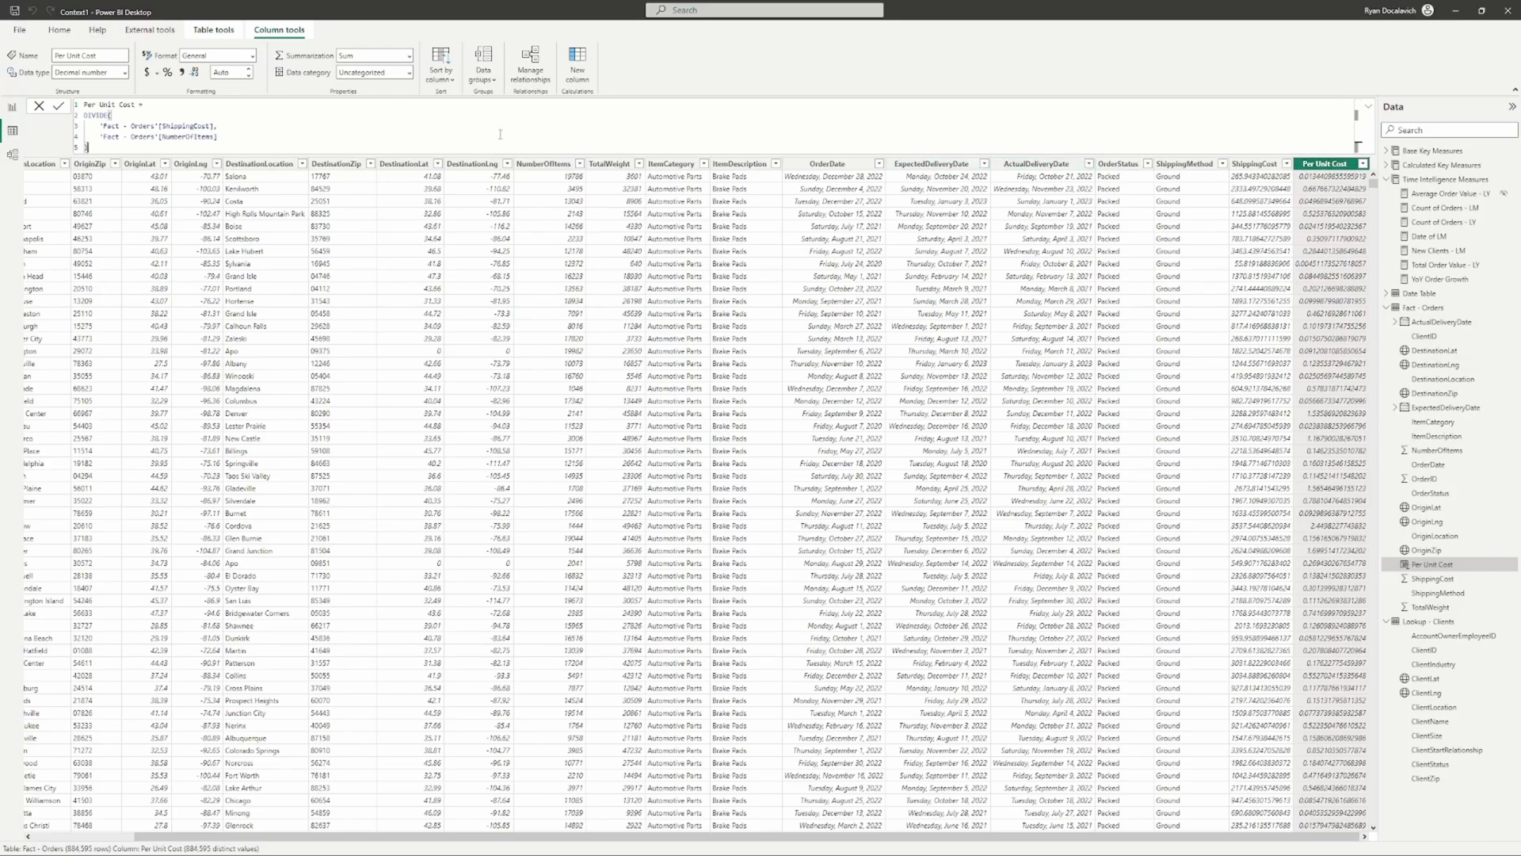
left_click_drag(117, 146, 79, 116)
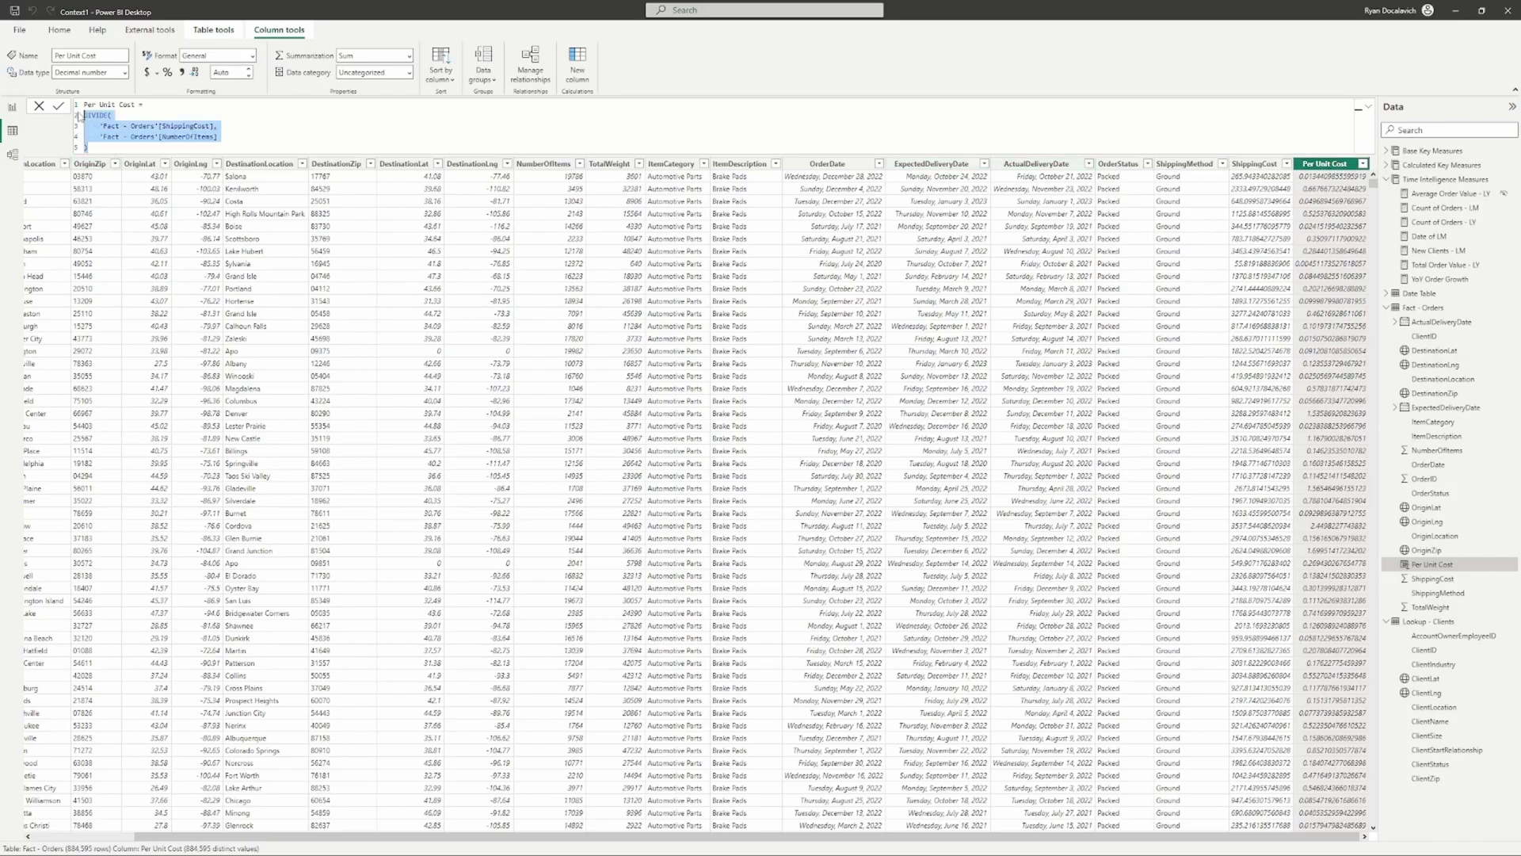
left_click(123, 147)
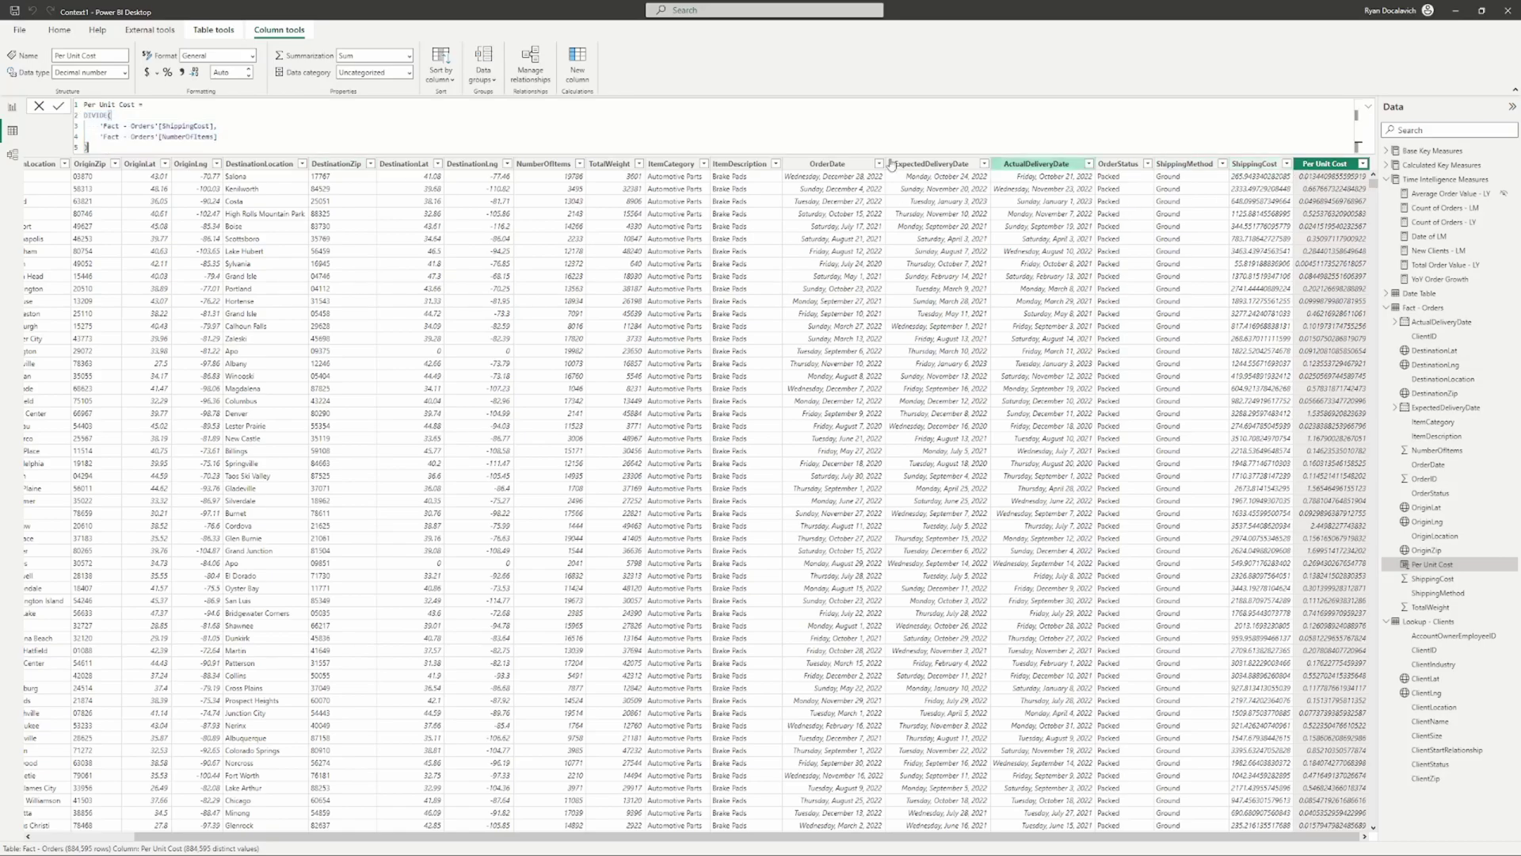
Step: Delete the Per Unit Cost column from the Fact - Orders table
right_click(1336, 169)
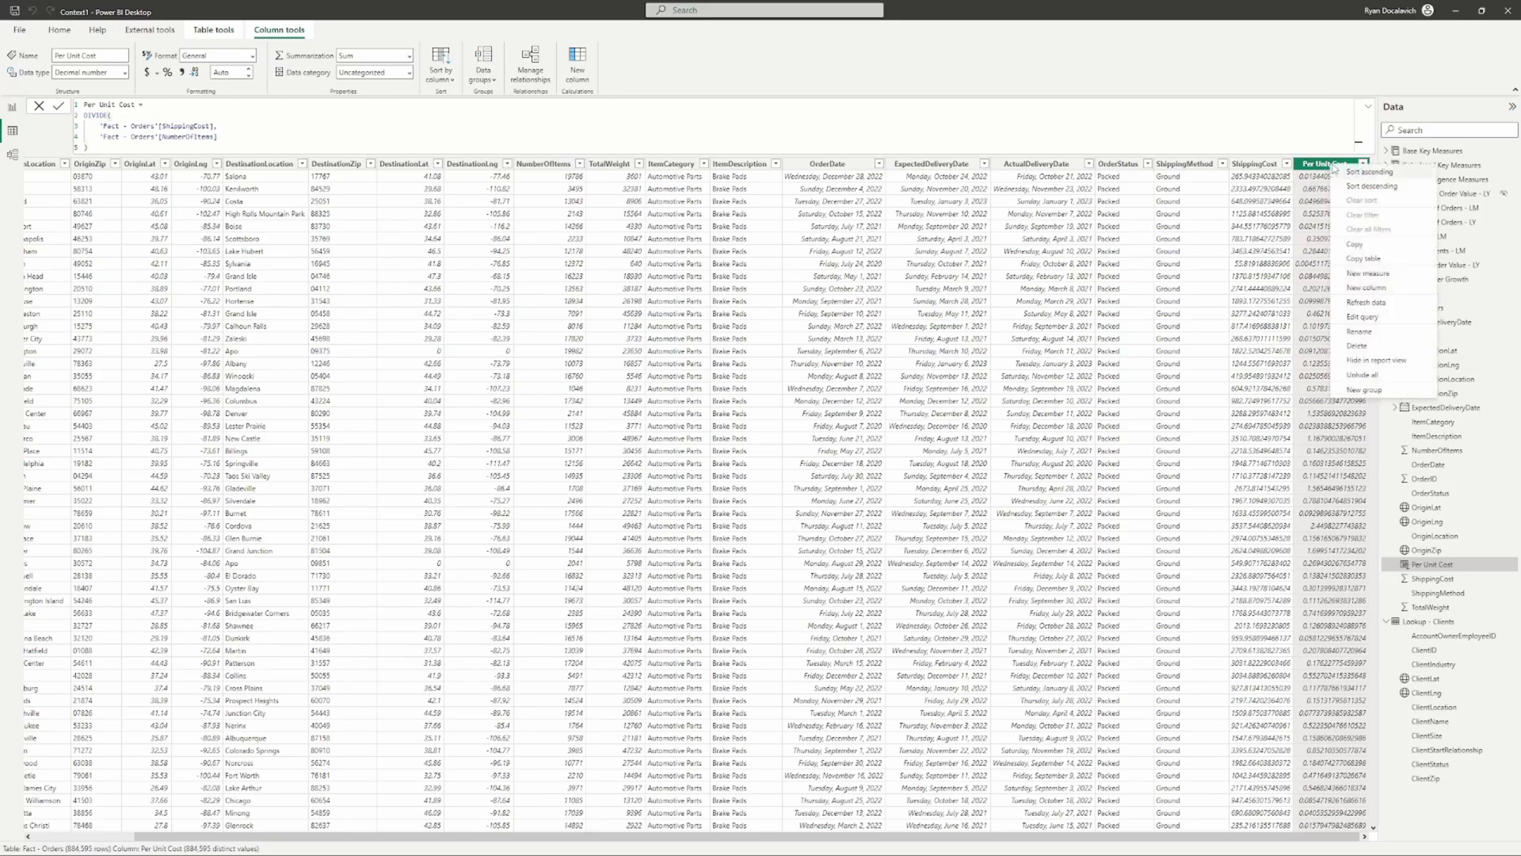
left_click(1379, 351)
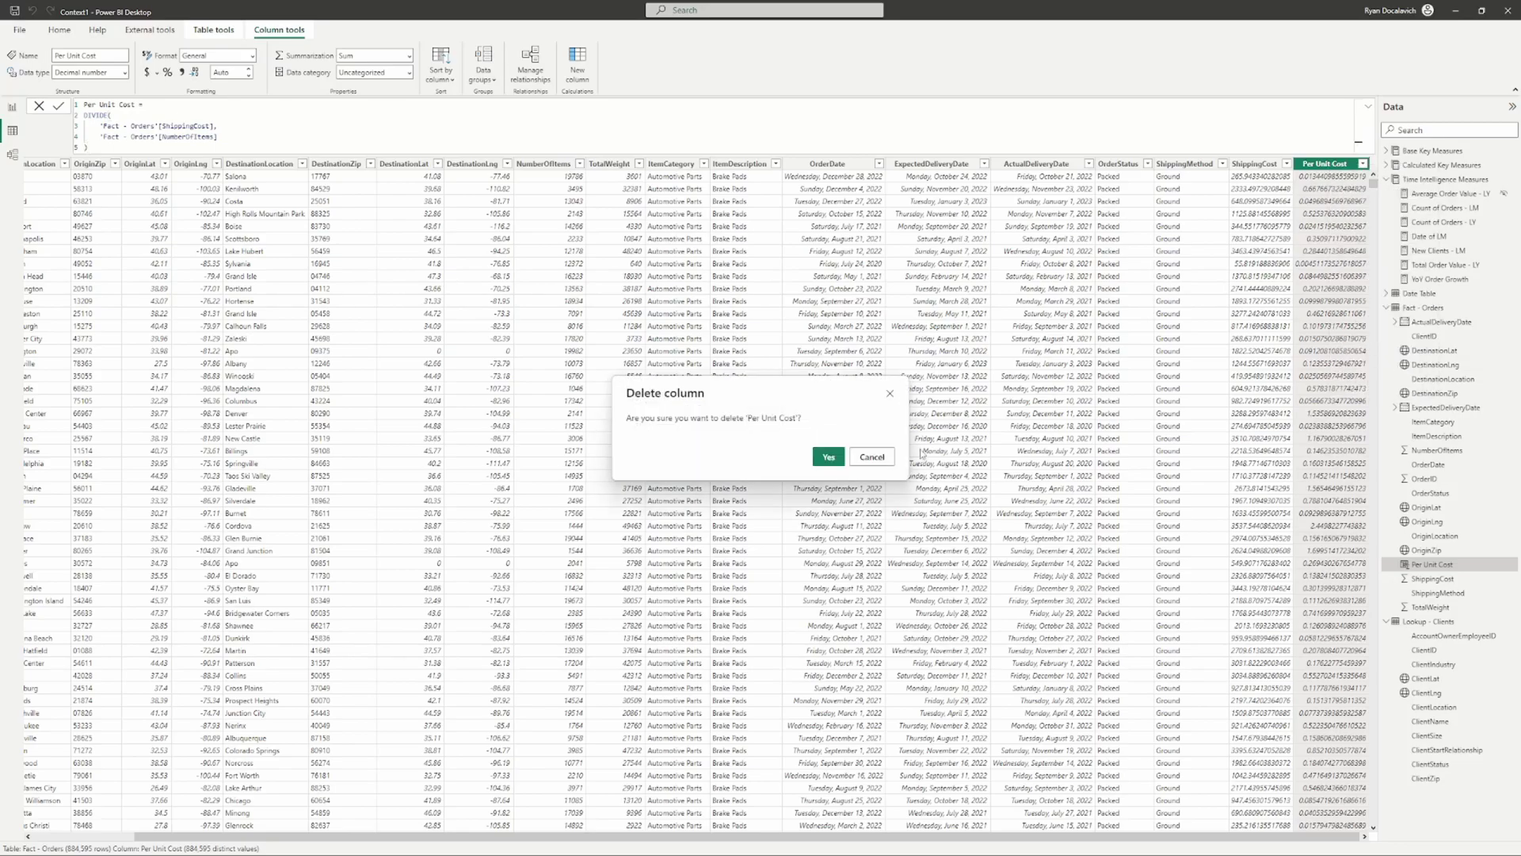
left_click(828, 455)
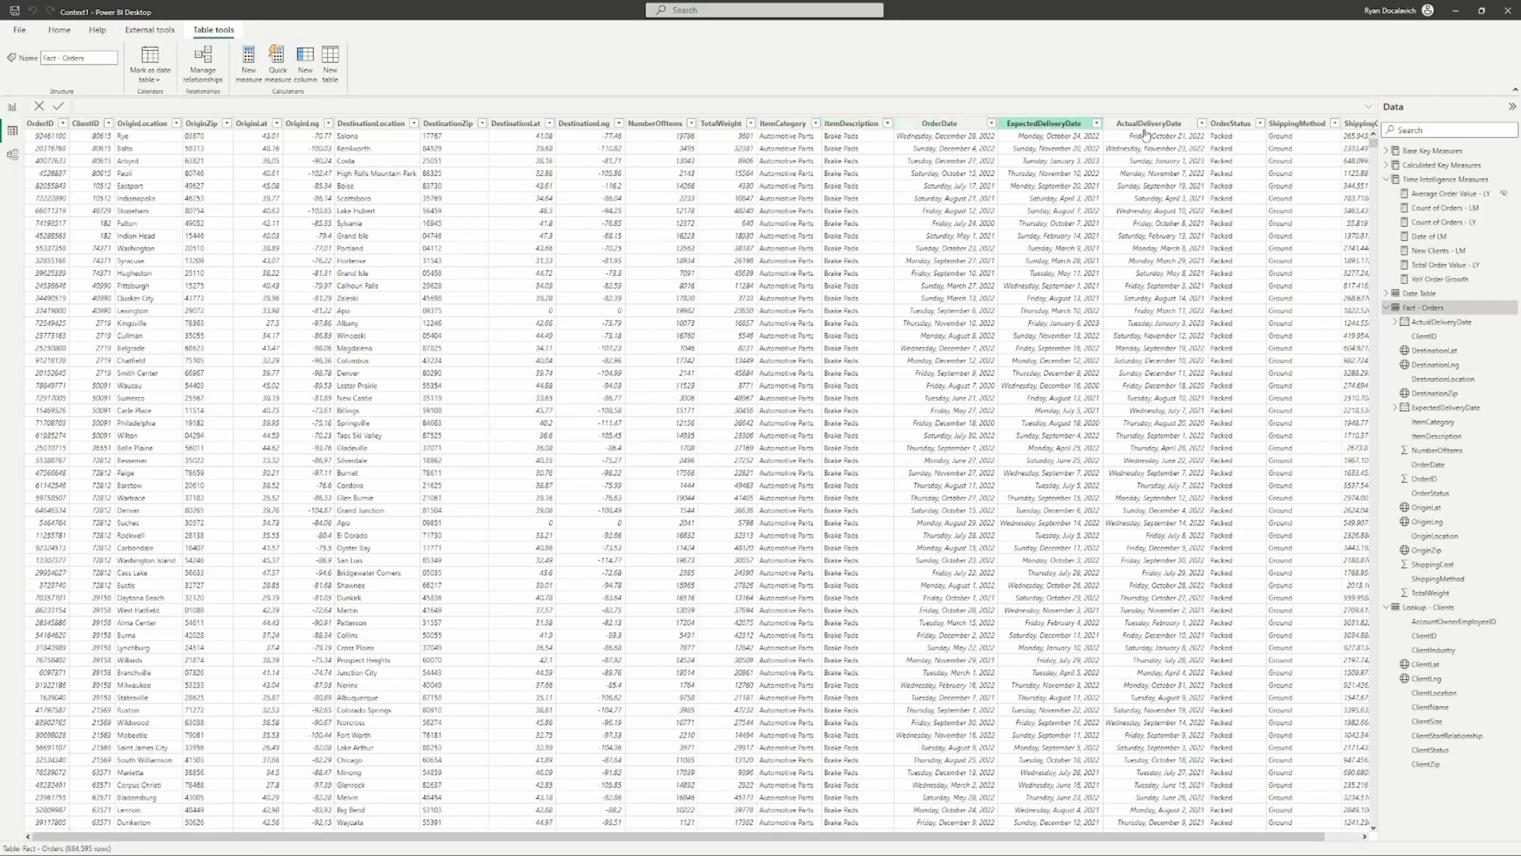
Step: Add a calculated column to Fact - Orders named Cost per Unit and begin its formula with the DIVIDE function
scroll(784, 838, "right", 1)
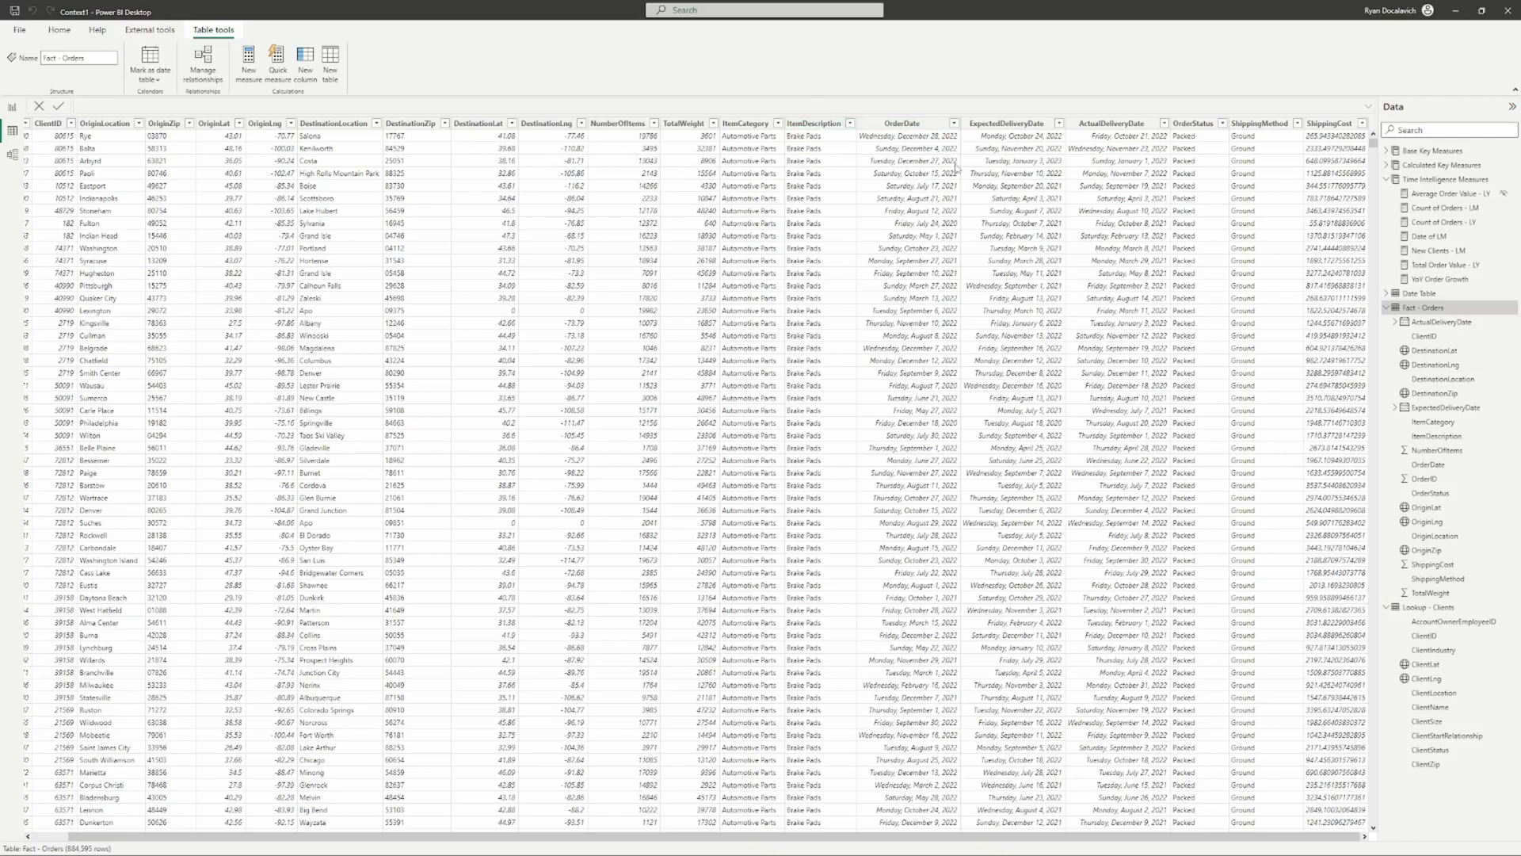
left_click(619, 127)
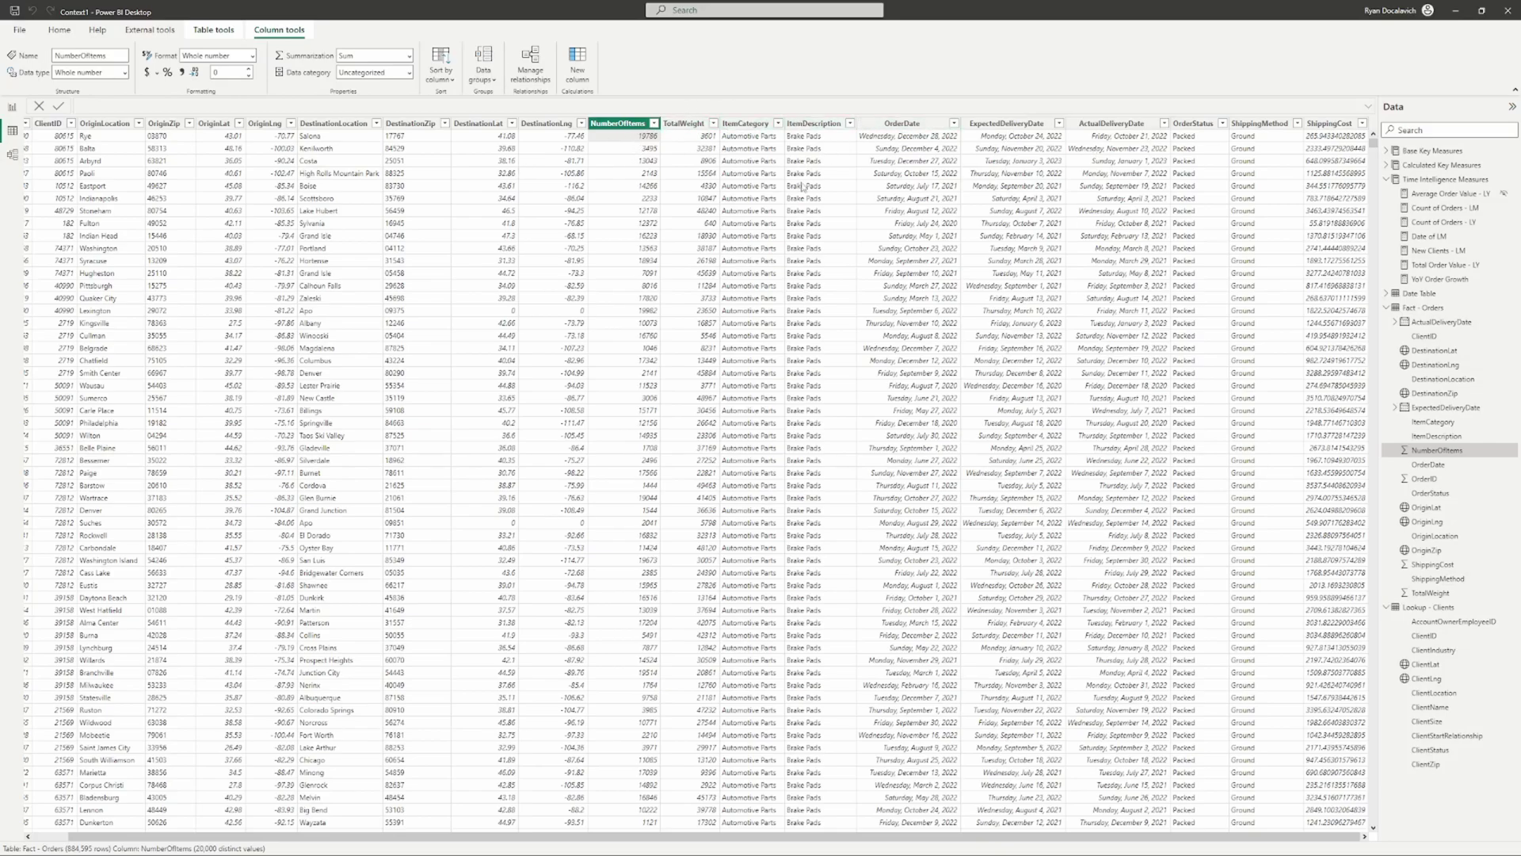
left_click(572, 52)
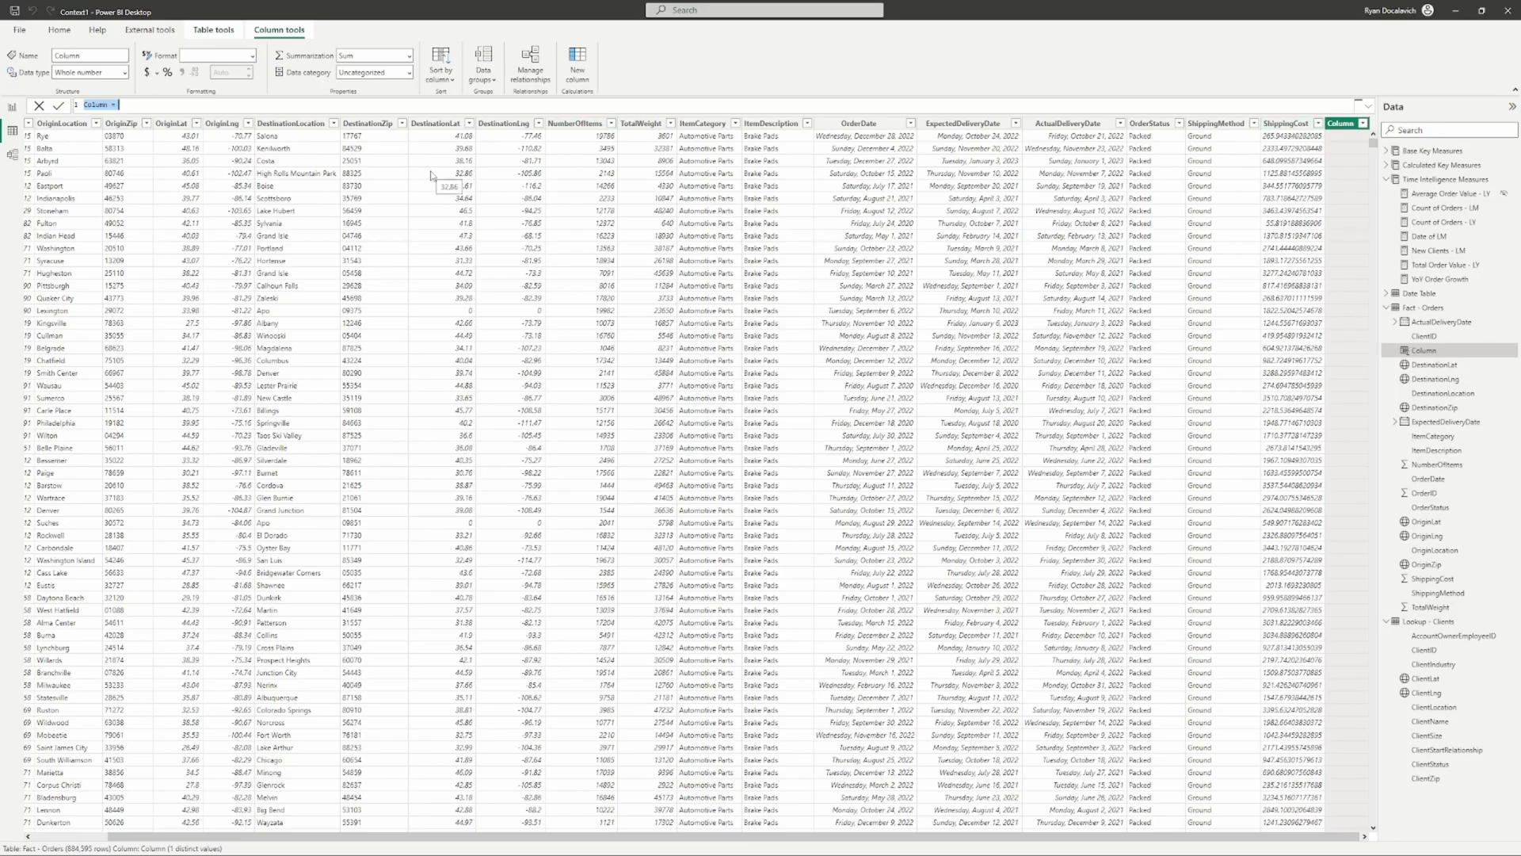
type("Cost per Unit =")
key("shift+Return")
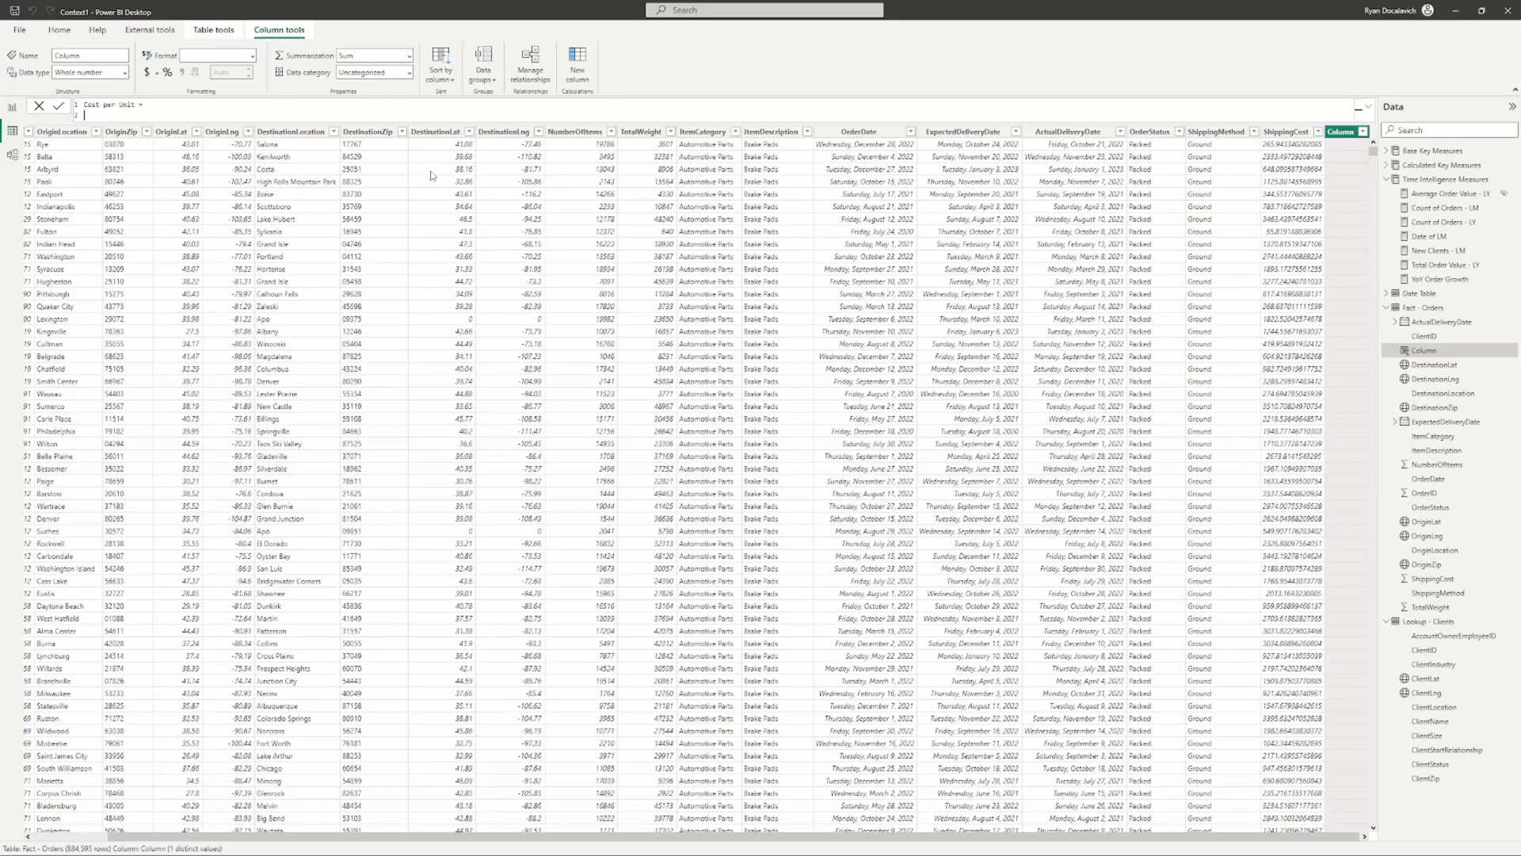
type("div")
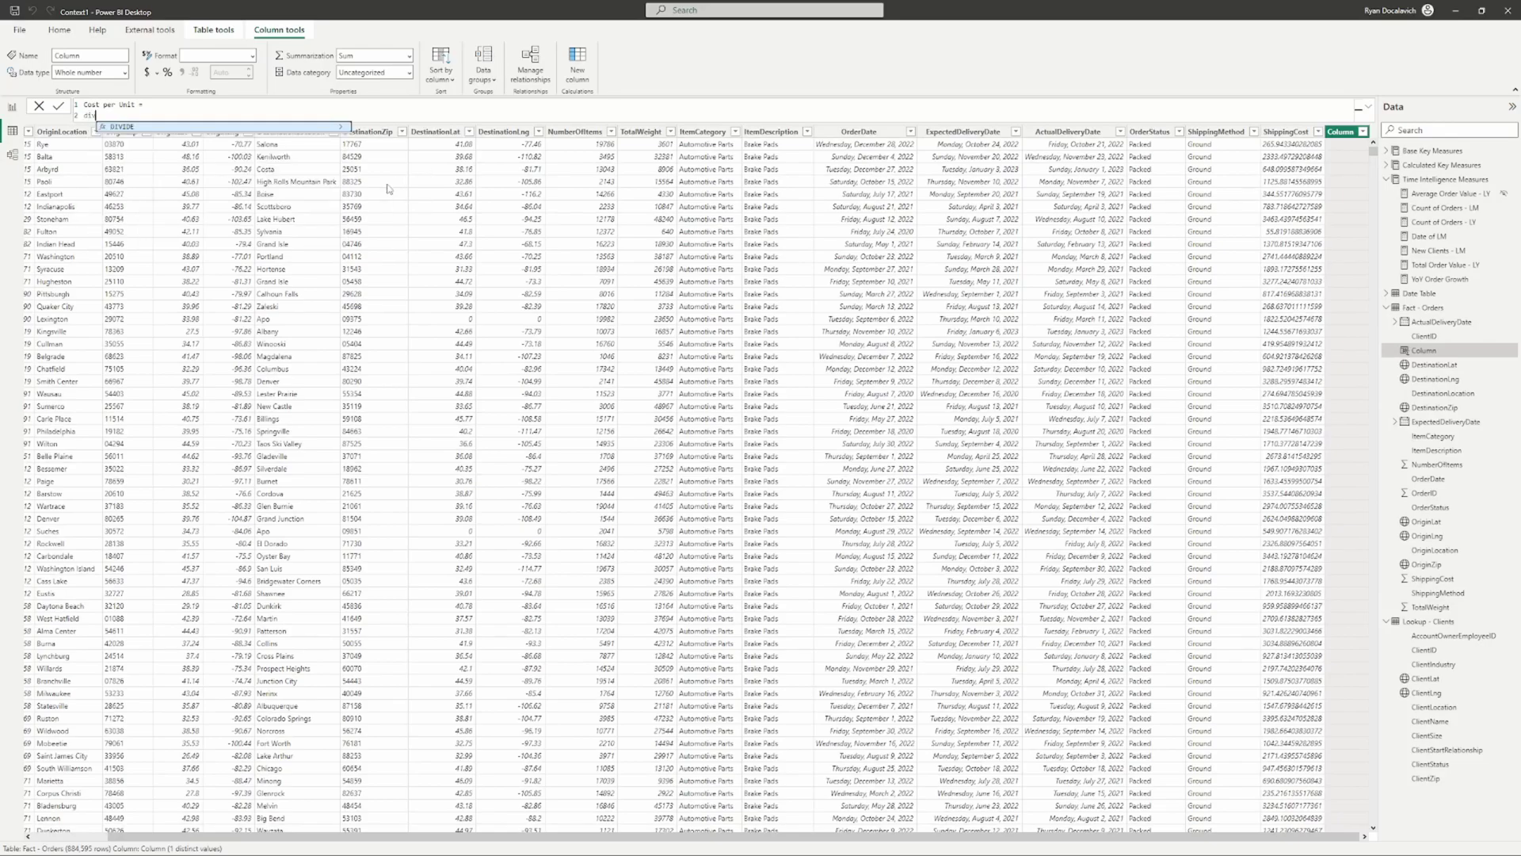
key("Tab")
key("shift+Return")
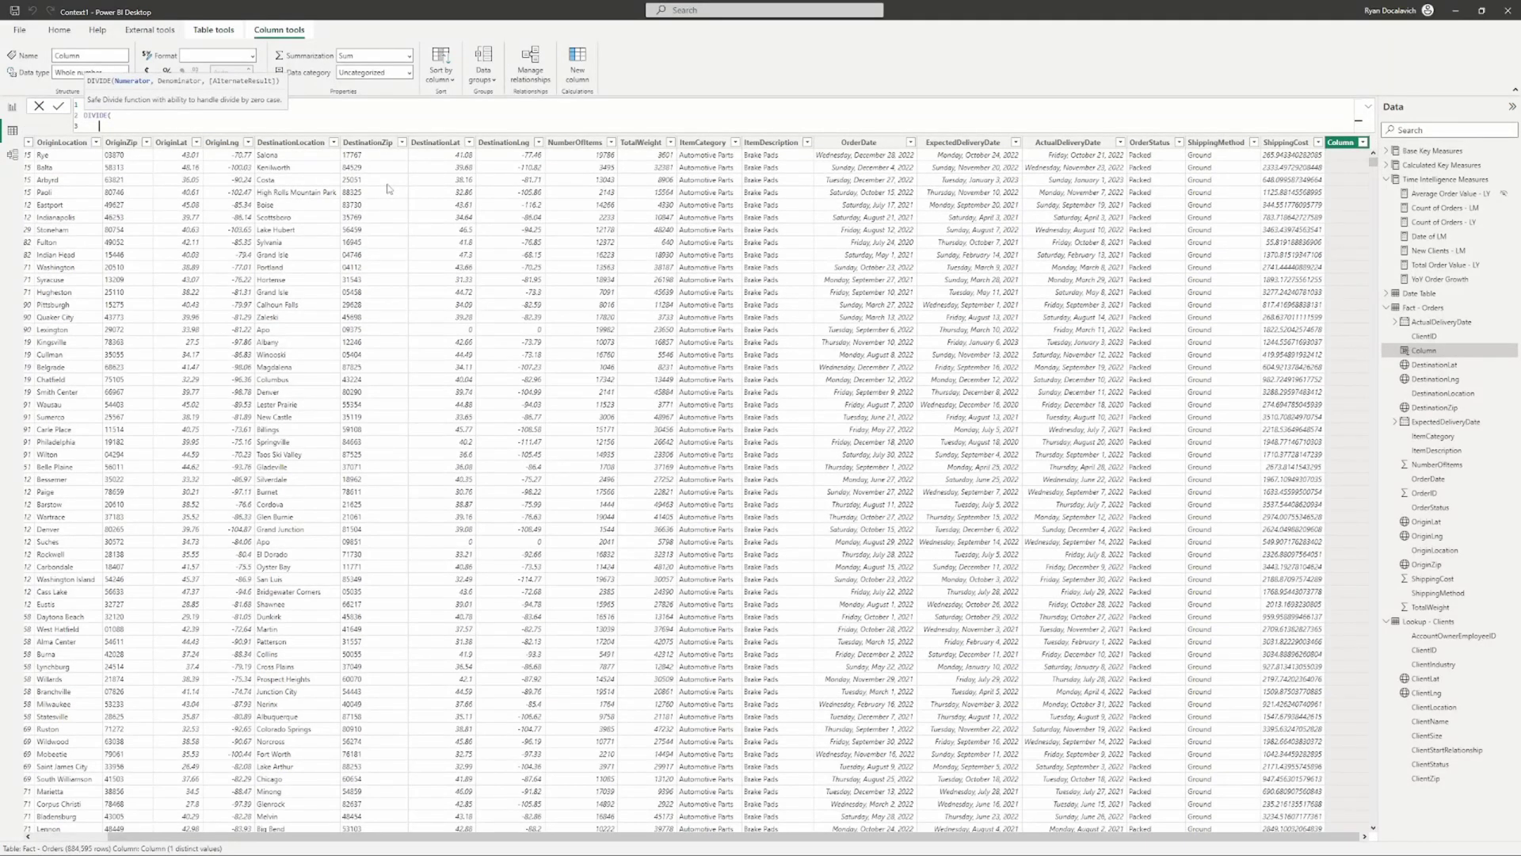
Step: Complete the DIVIDE formula with 'Fact - Orders'[ShippingCost] as numerator and 'Fact - Orders'[NumberOfItems] as denominator, and commit it
type("ship")
key("Tab")
type(",")
key("shift+Return")
type("numer")
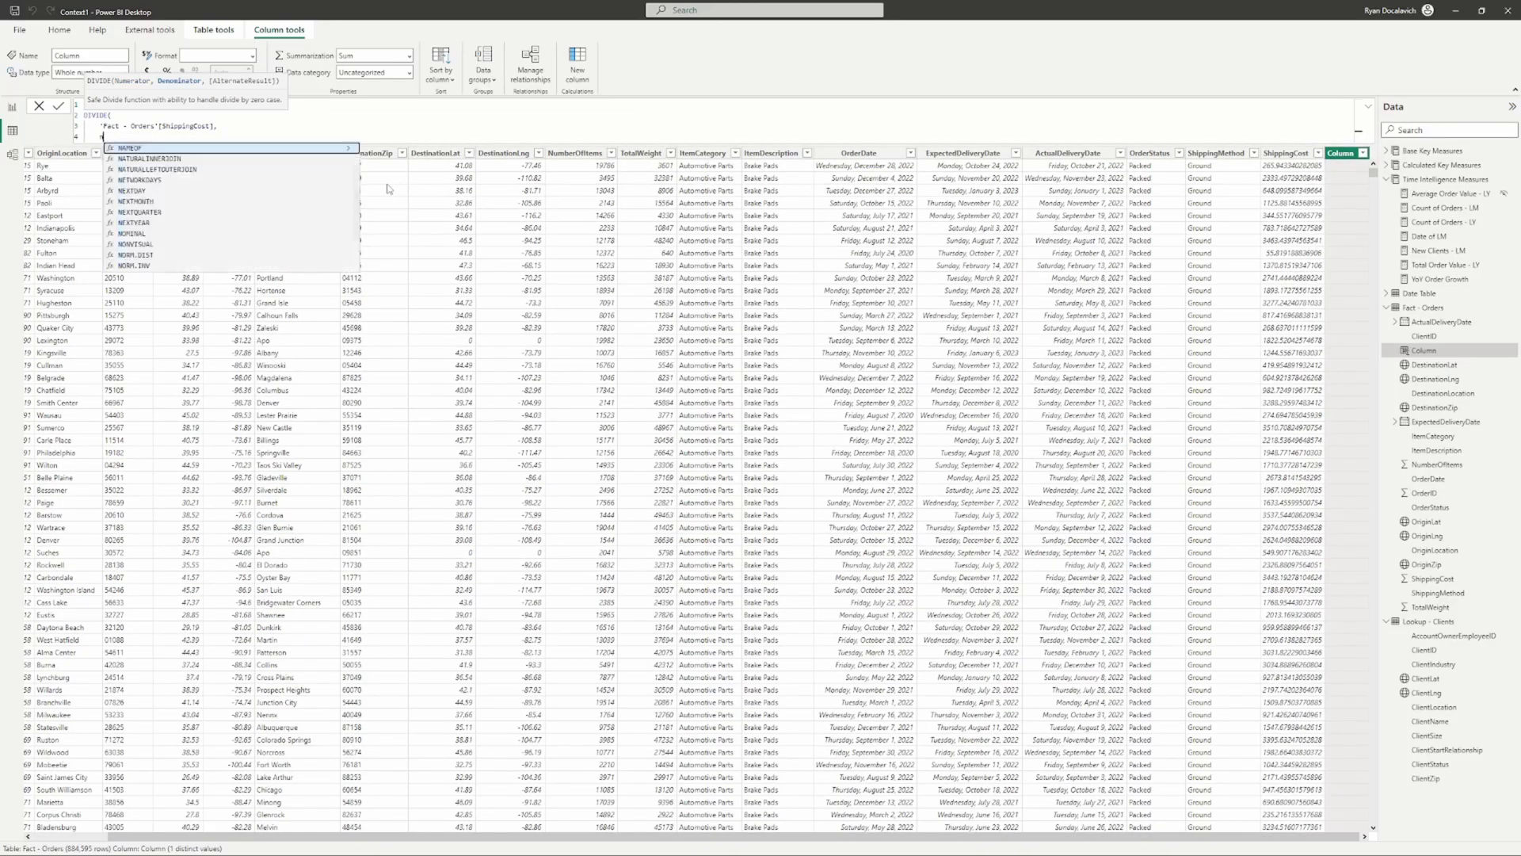
key("Tab")
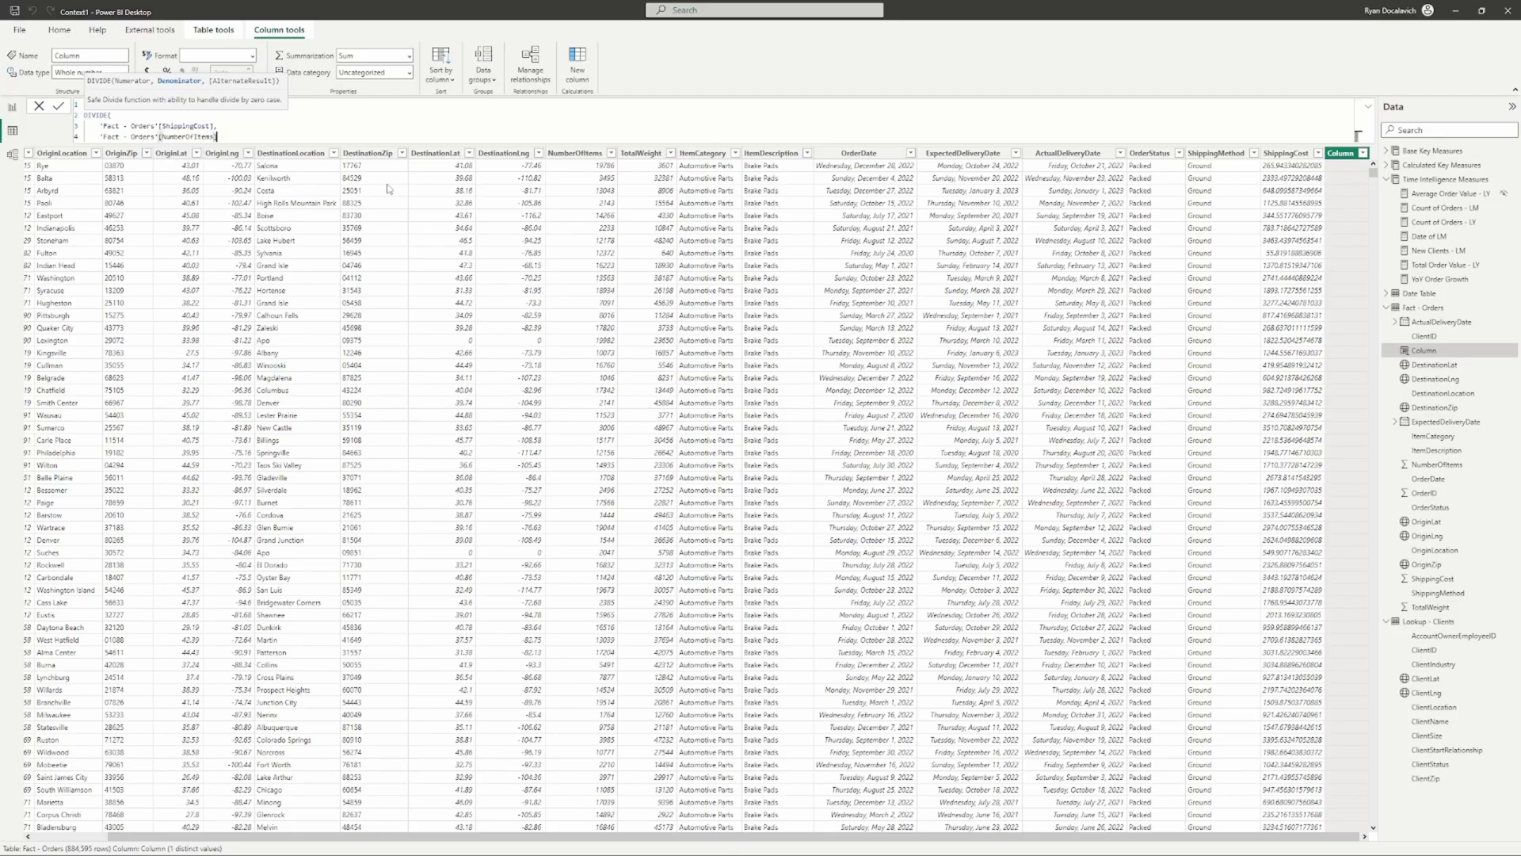
key("shift+Return")
type(")")
key("Return")
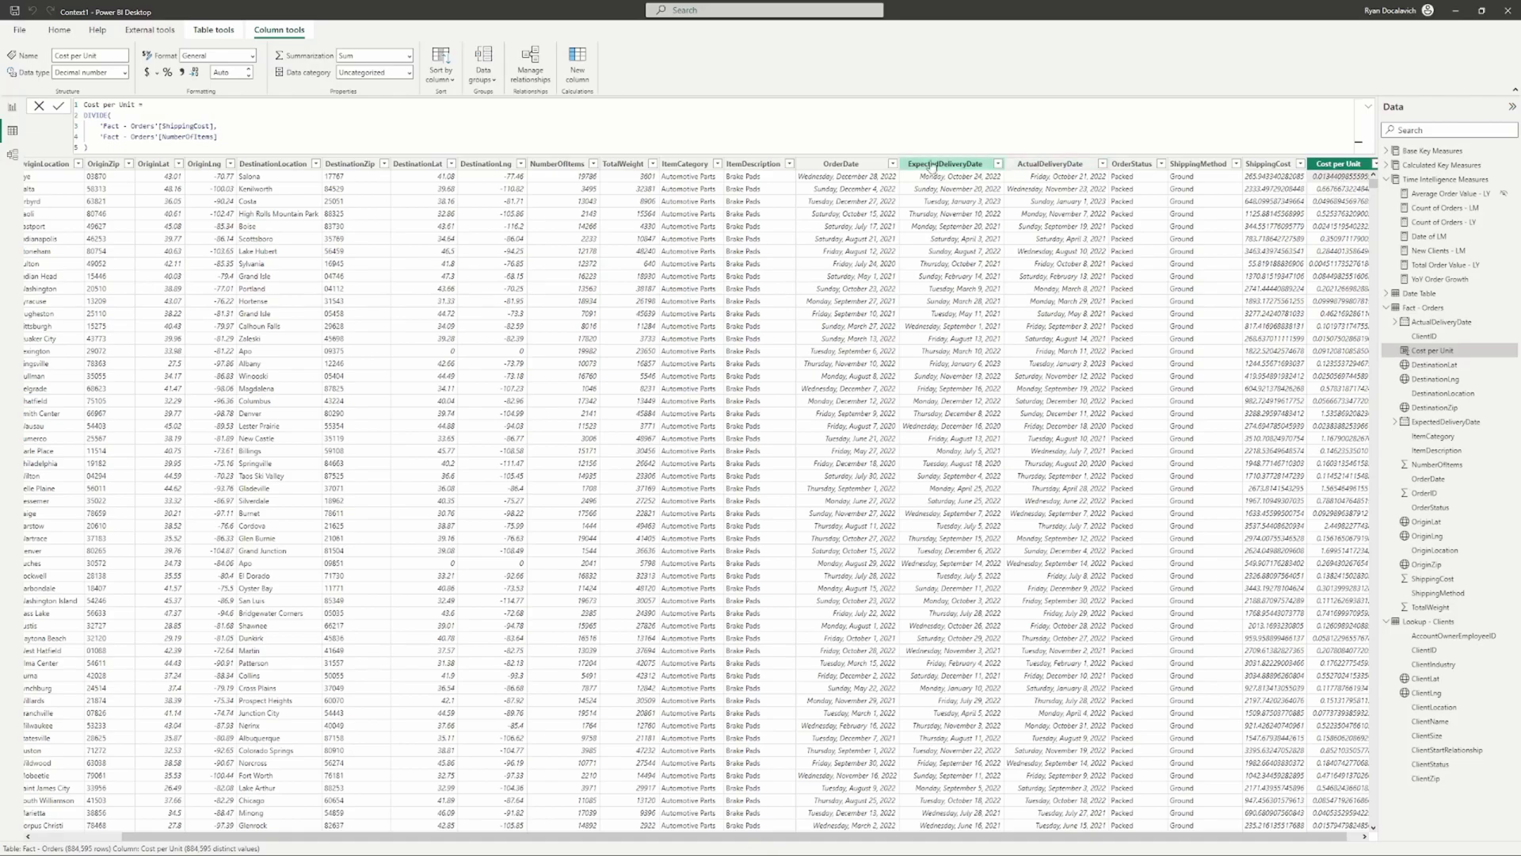
Step: Compare the NumberOfItems, ShippingCost and Cost per Unit columns row by row
left_click(574, 176)
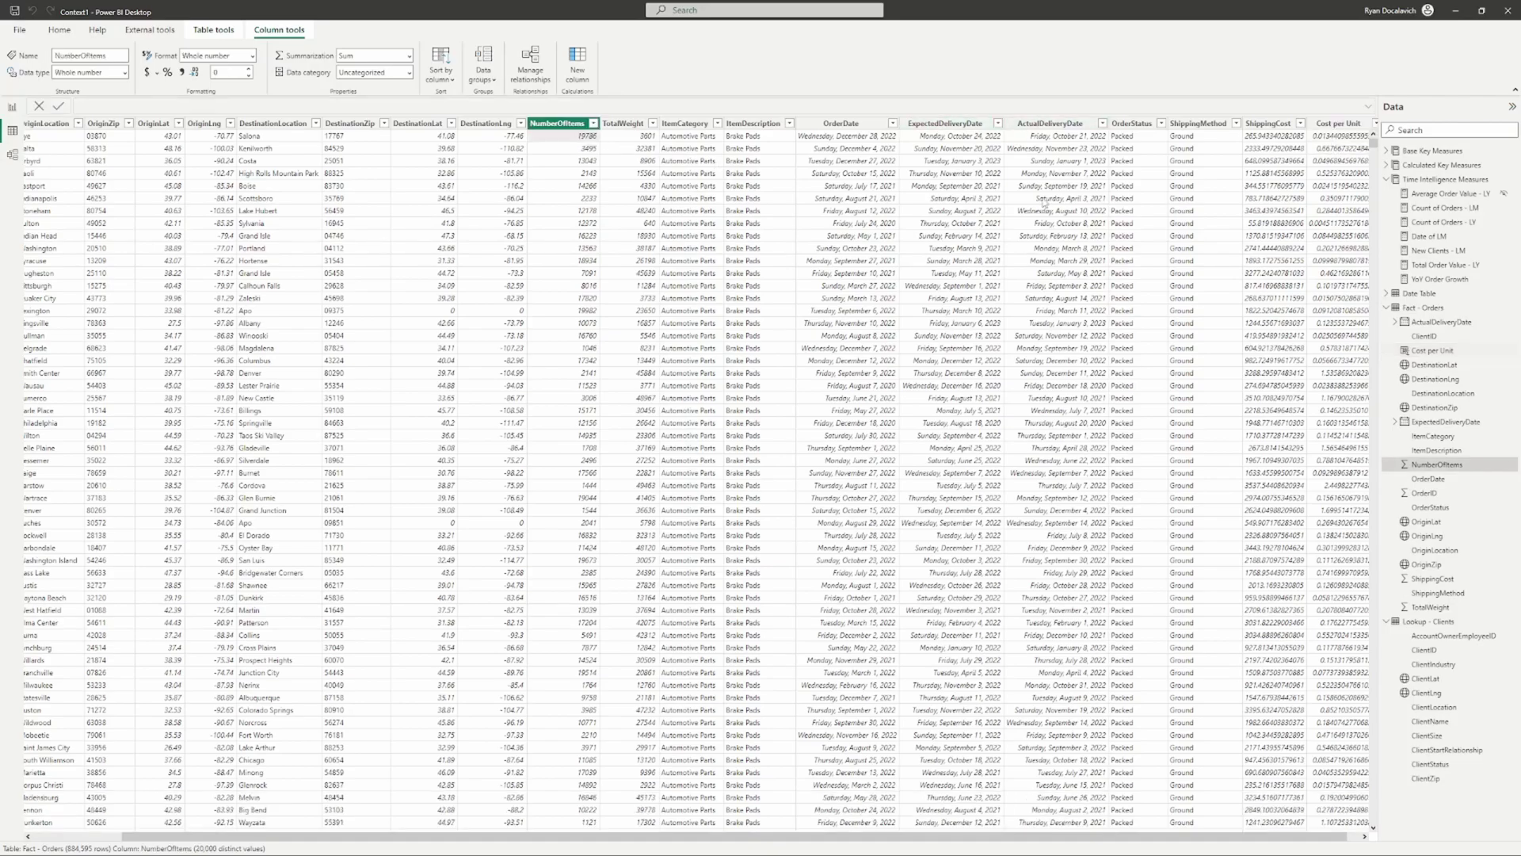
left_click(1262, 143)
left_click(1326, 143)
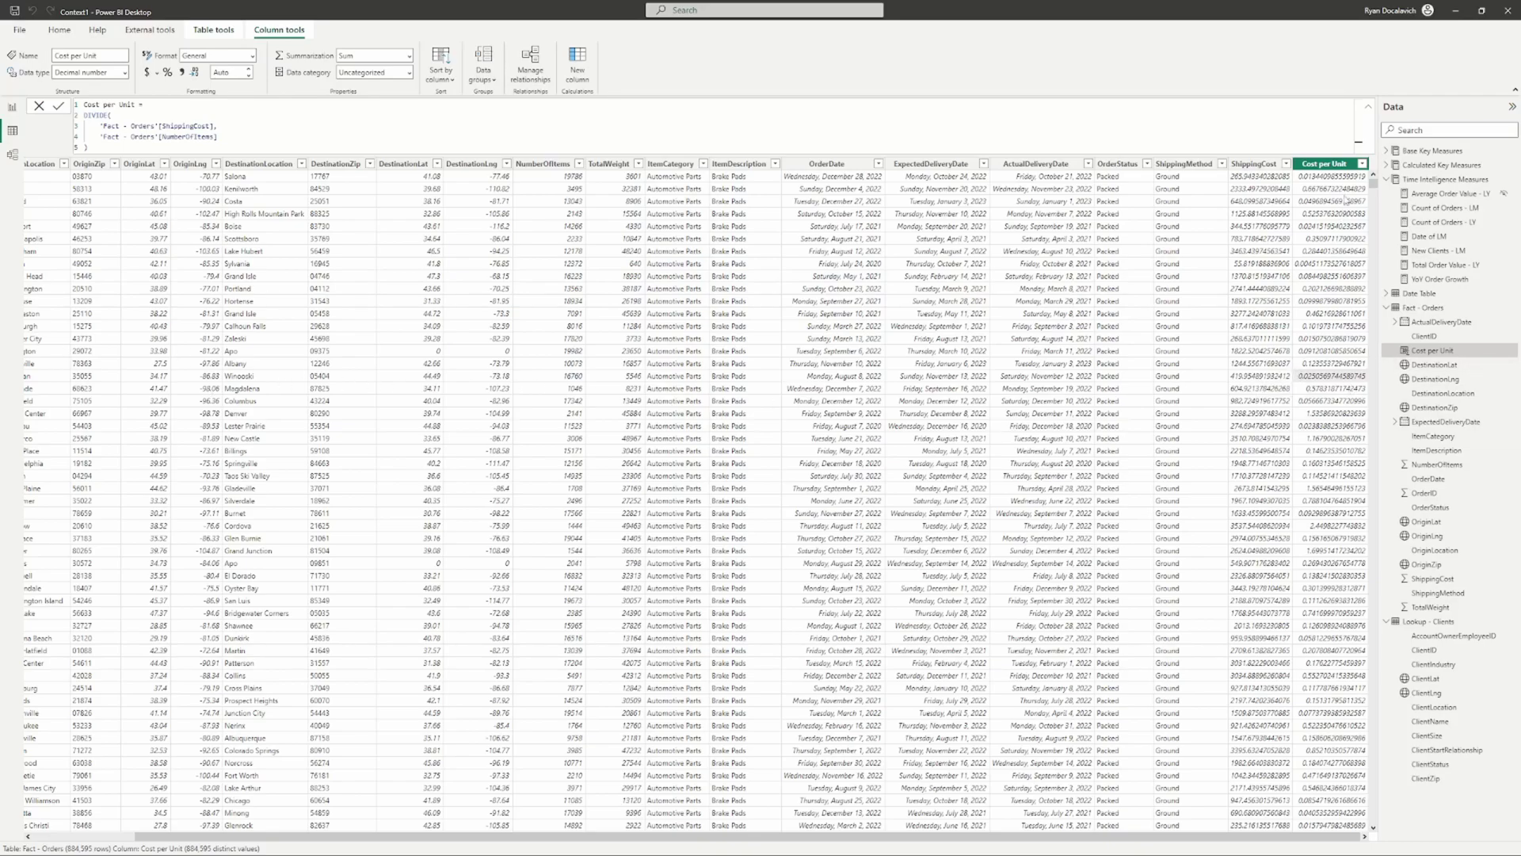
left_click(1324, 166)
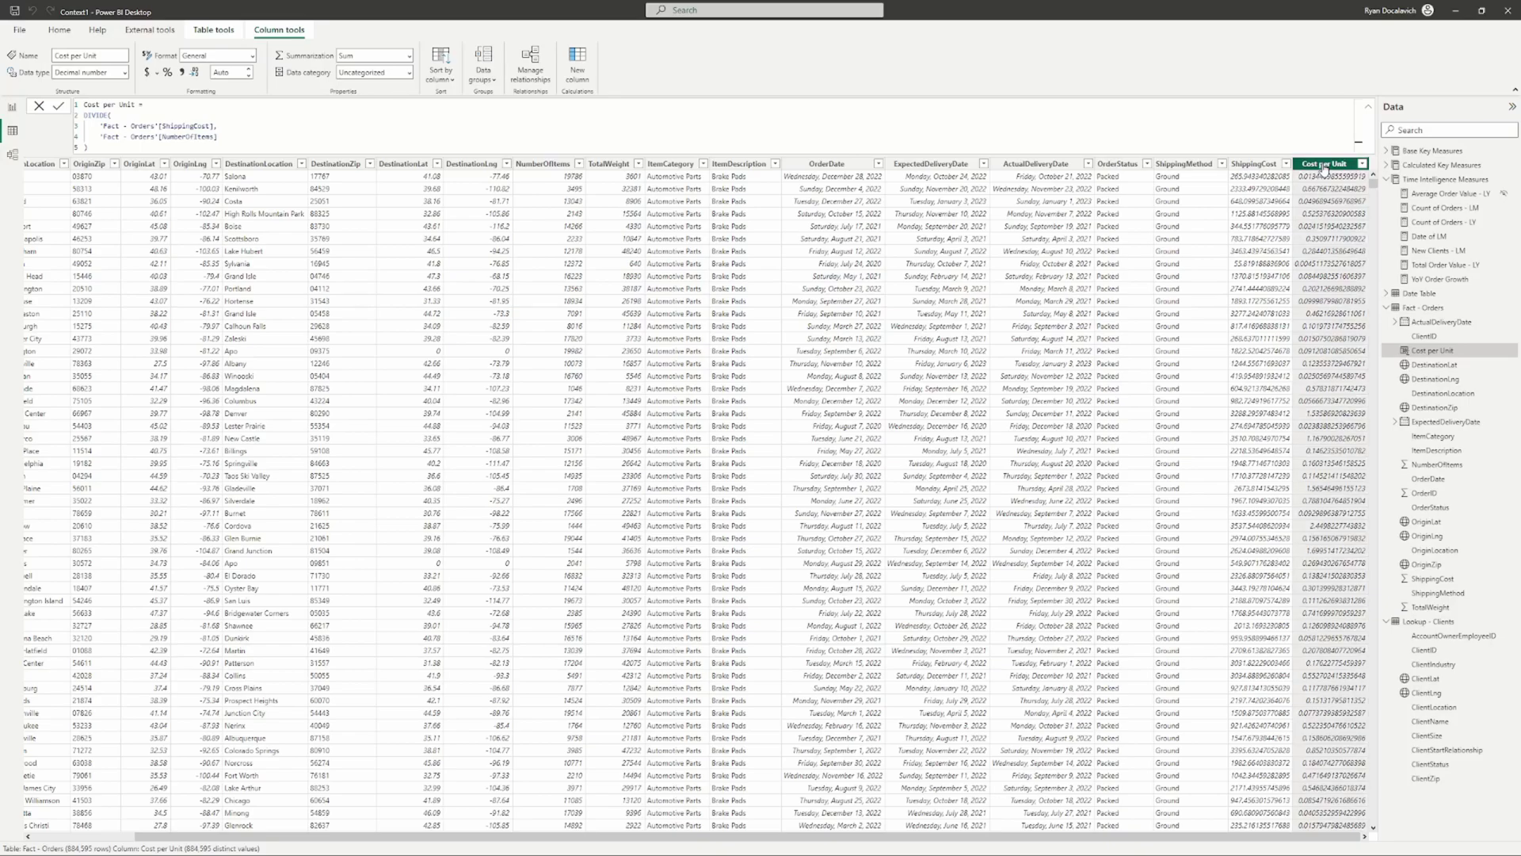
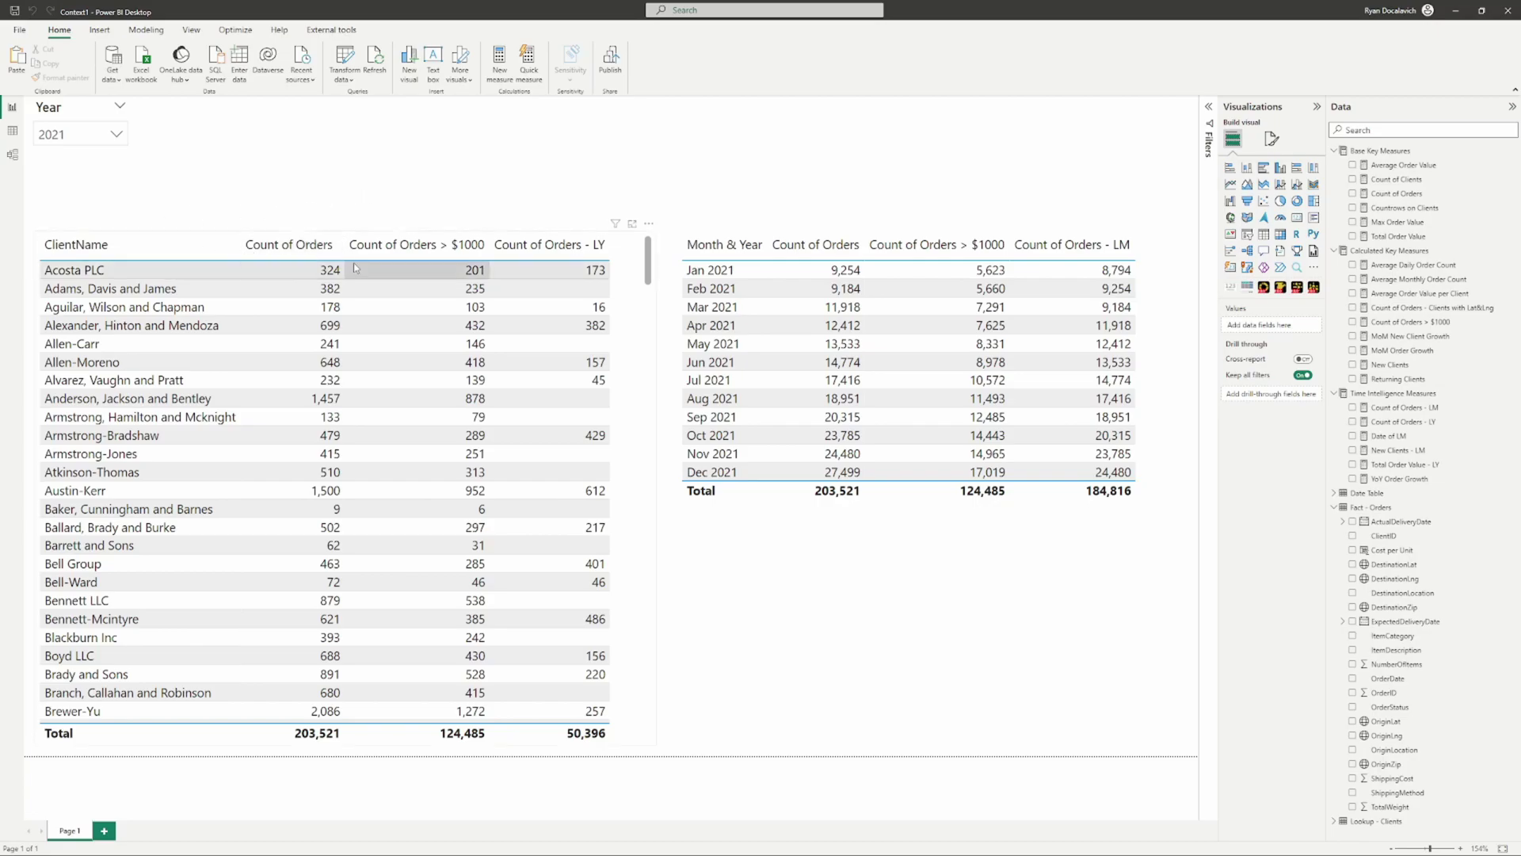
Step: Return to the report and view the formula of the Count of Orders measure used in the client table
left_click(631, 290)
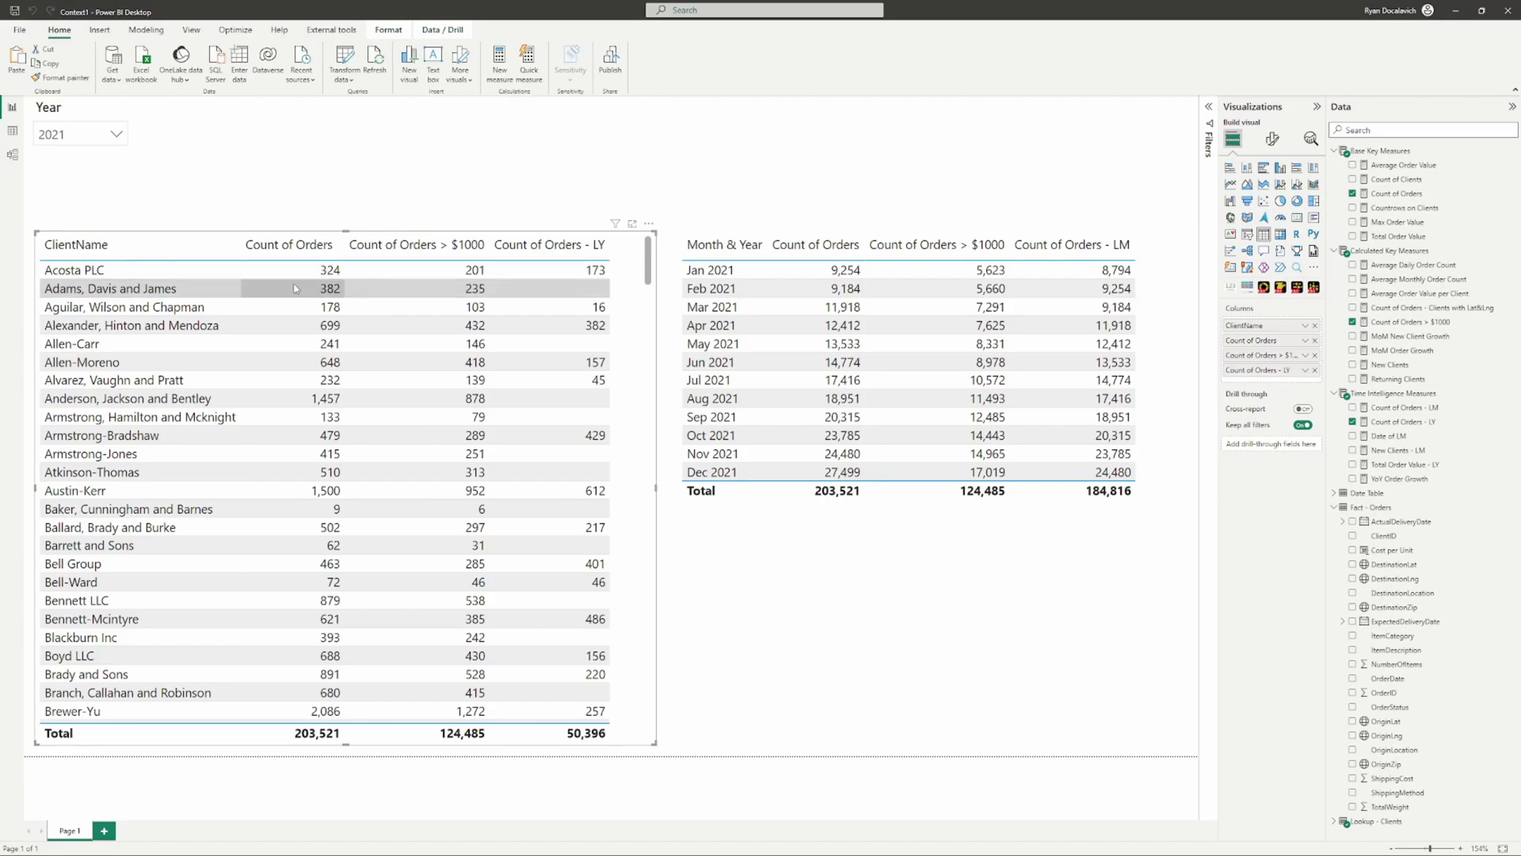
left_click(1441, 195)
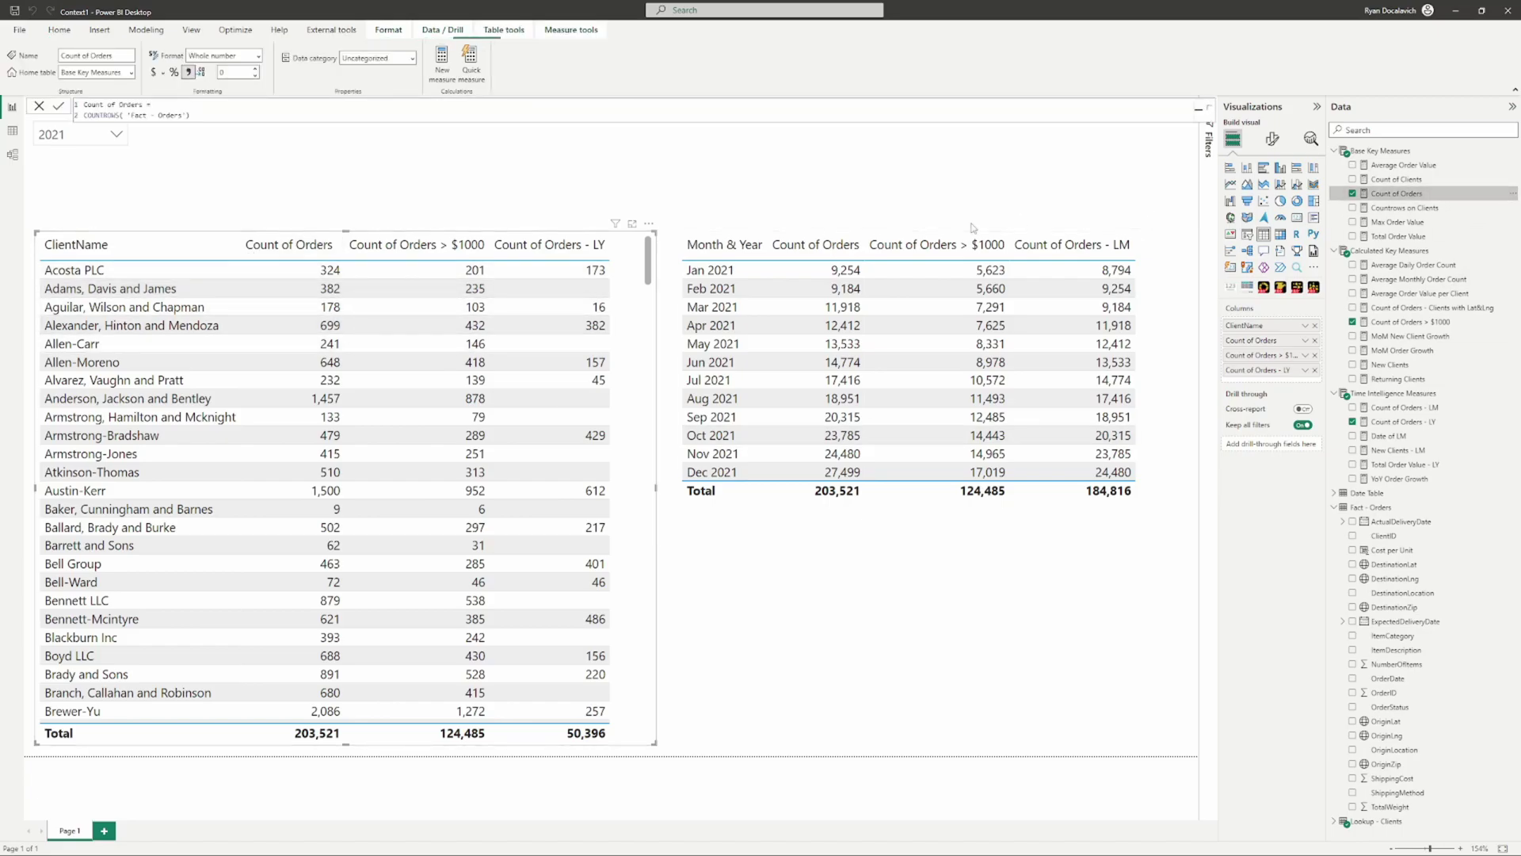
Step: Move the Year slicer down so it sits just above the ClientName table
left_click(34, 140)
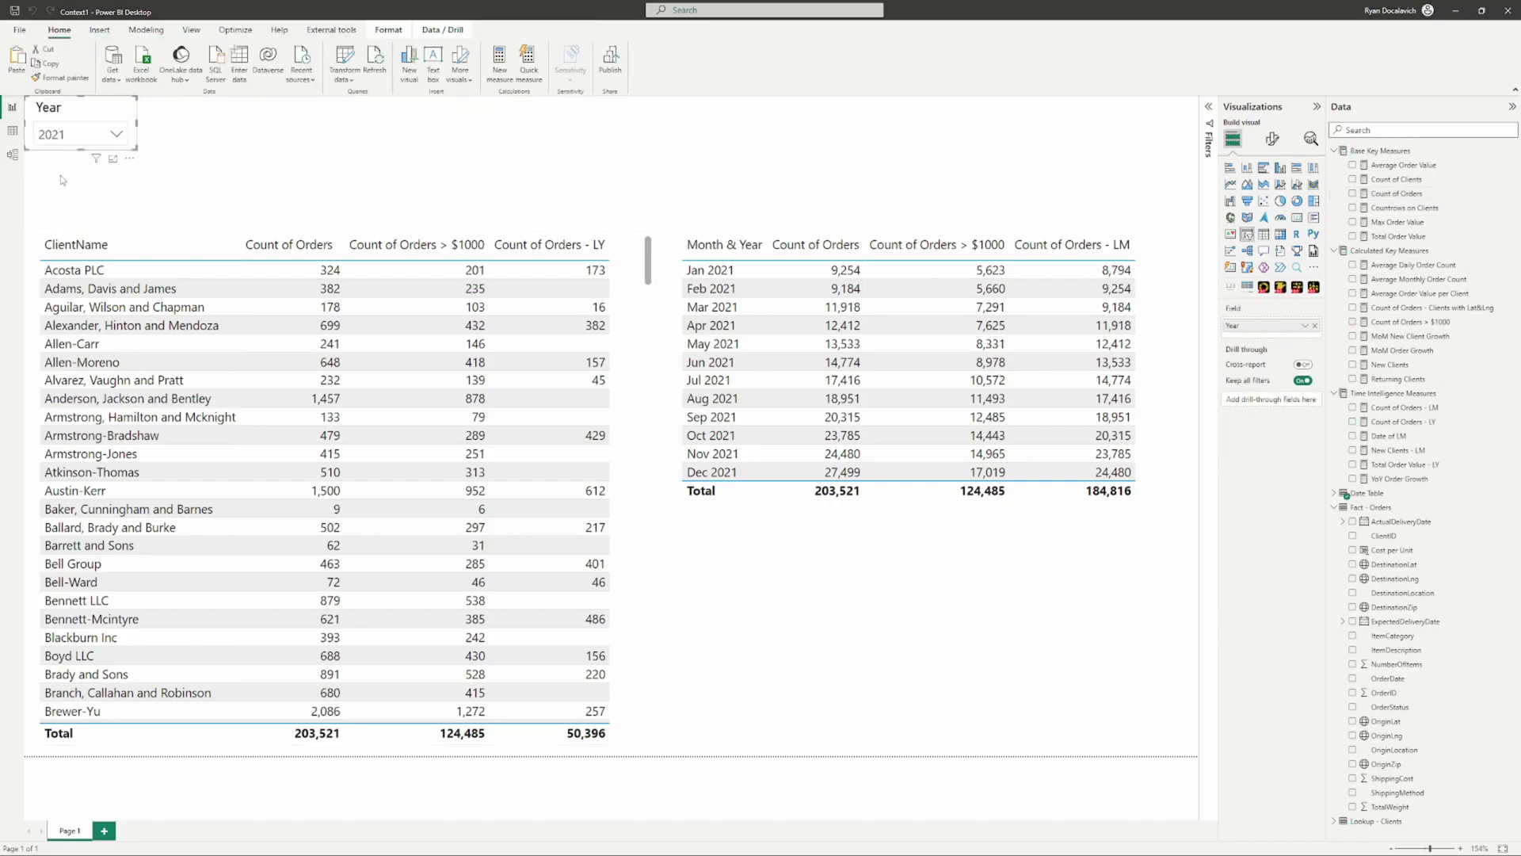
left_click_drag(45, 113, 56, 184)
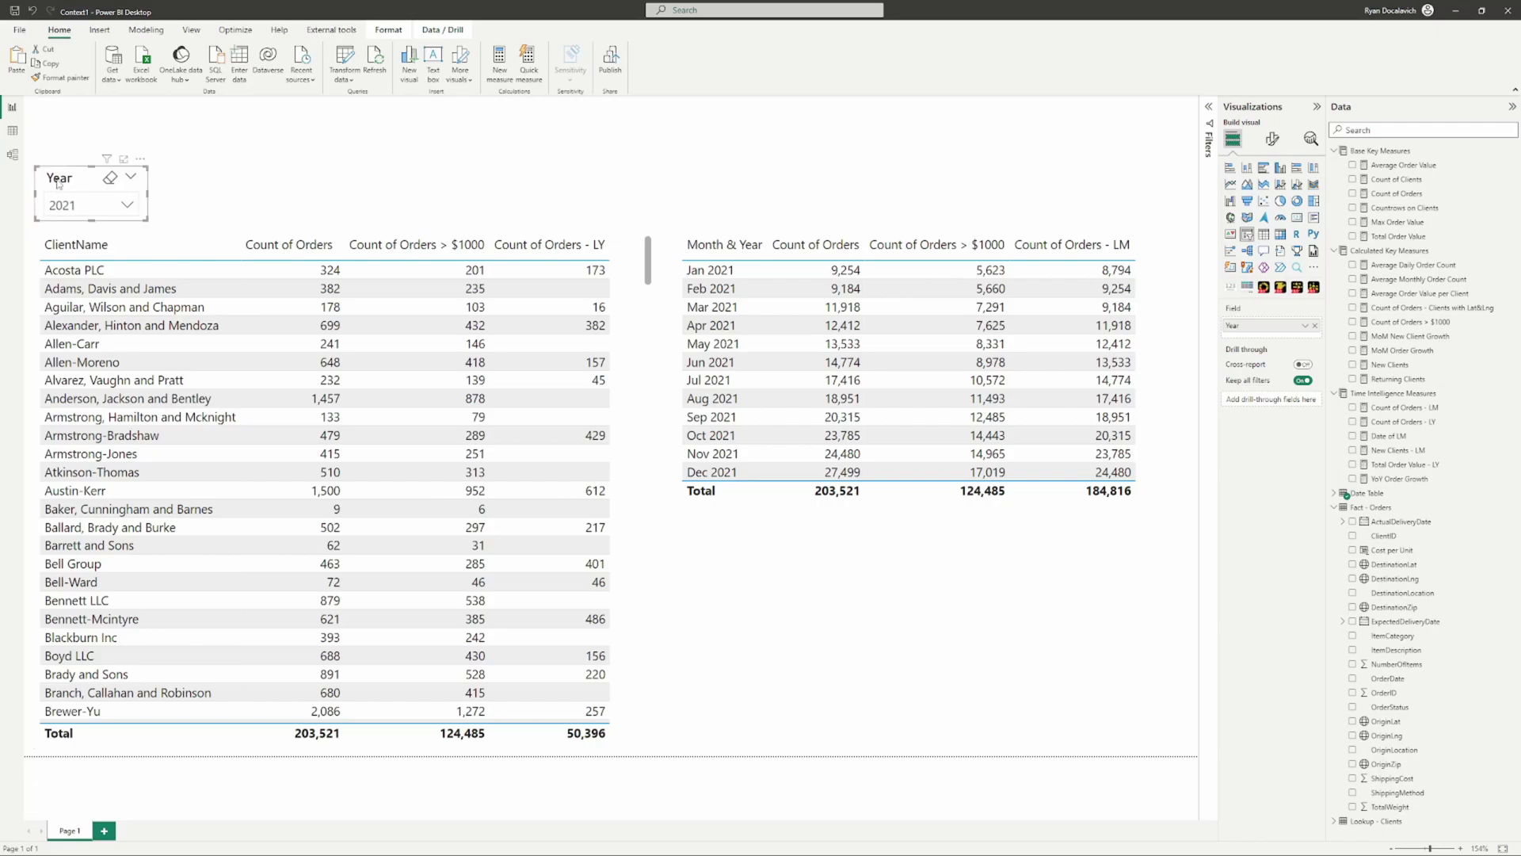
Step: Try removing the ClientName field from the client orders table and undo the removal
left_click(63, 268)
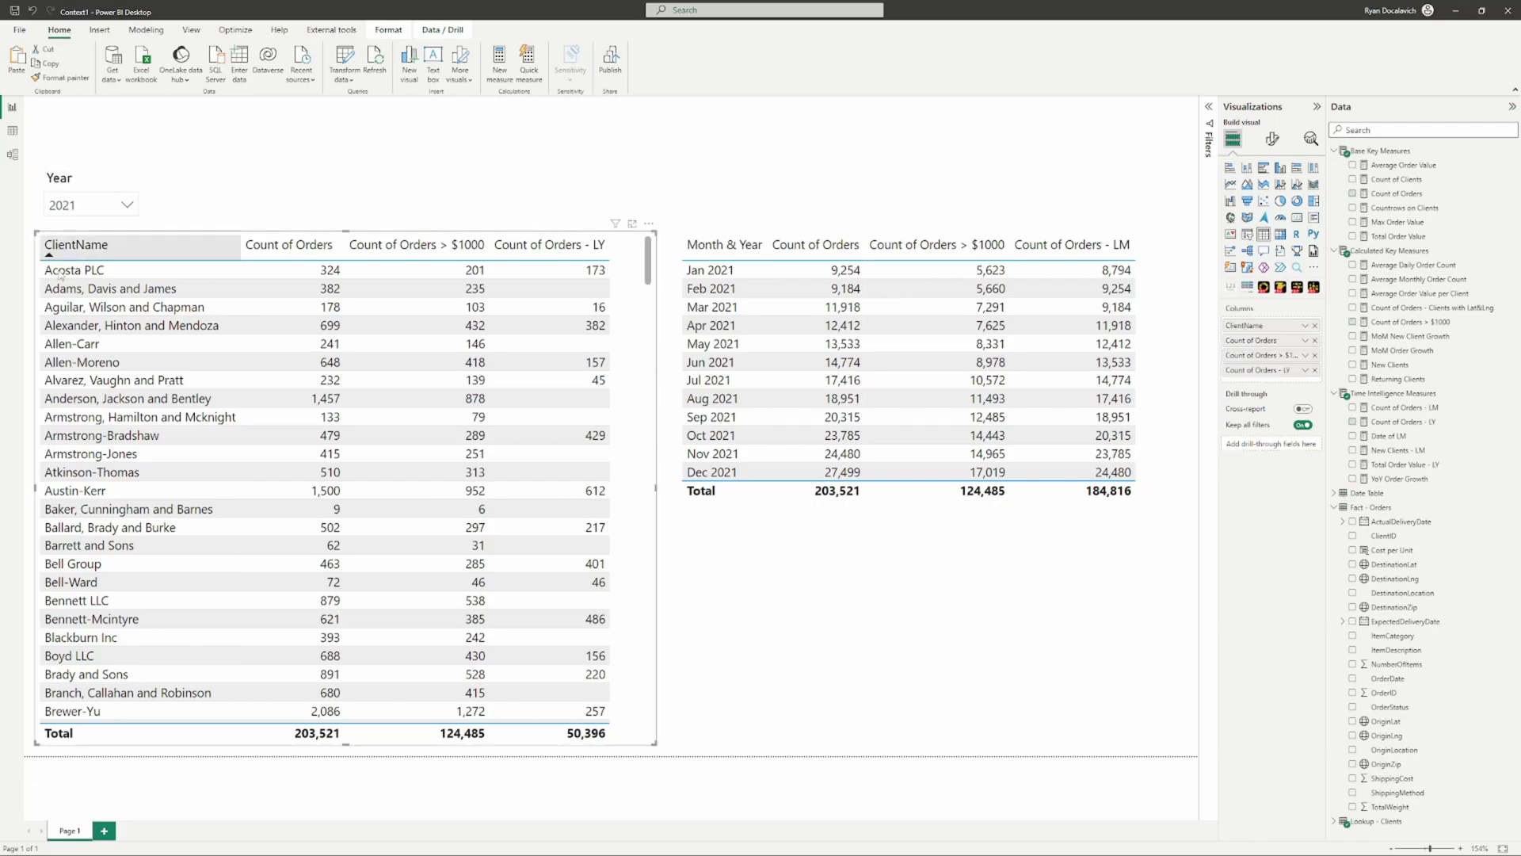
left_click(1315, 326)
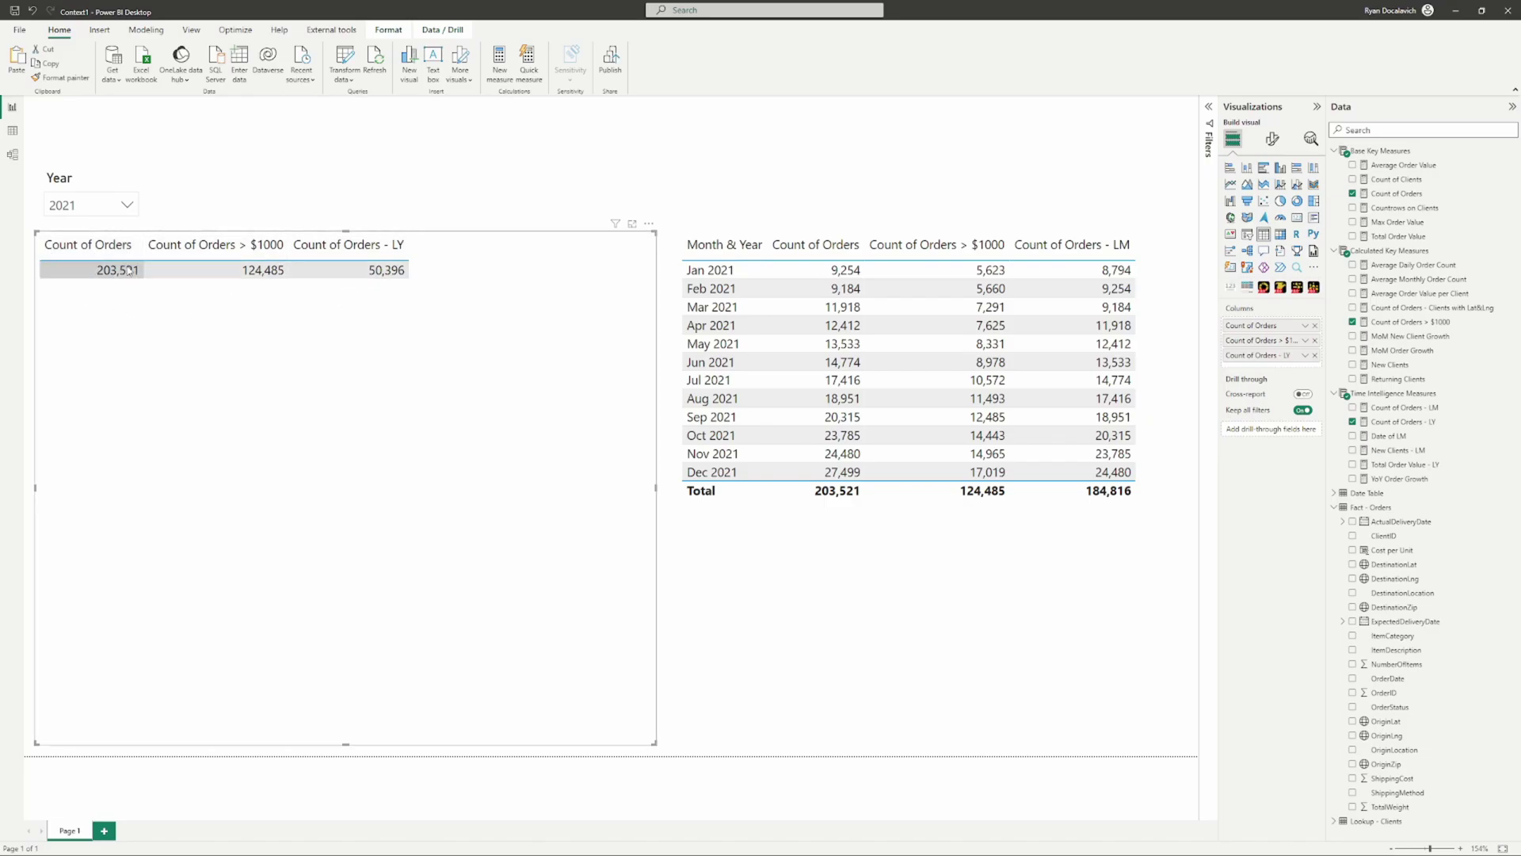
left_click(33, 10)
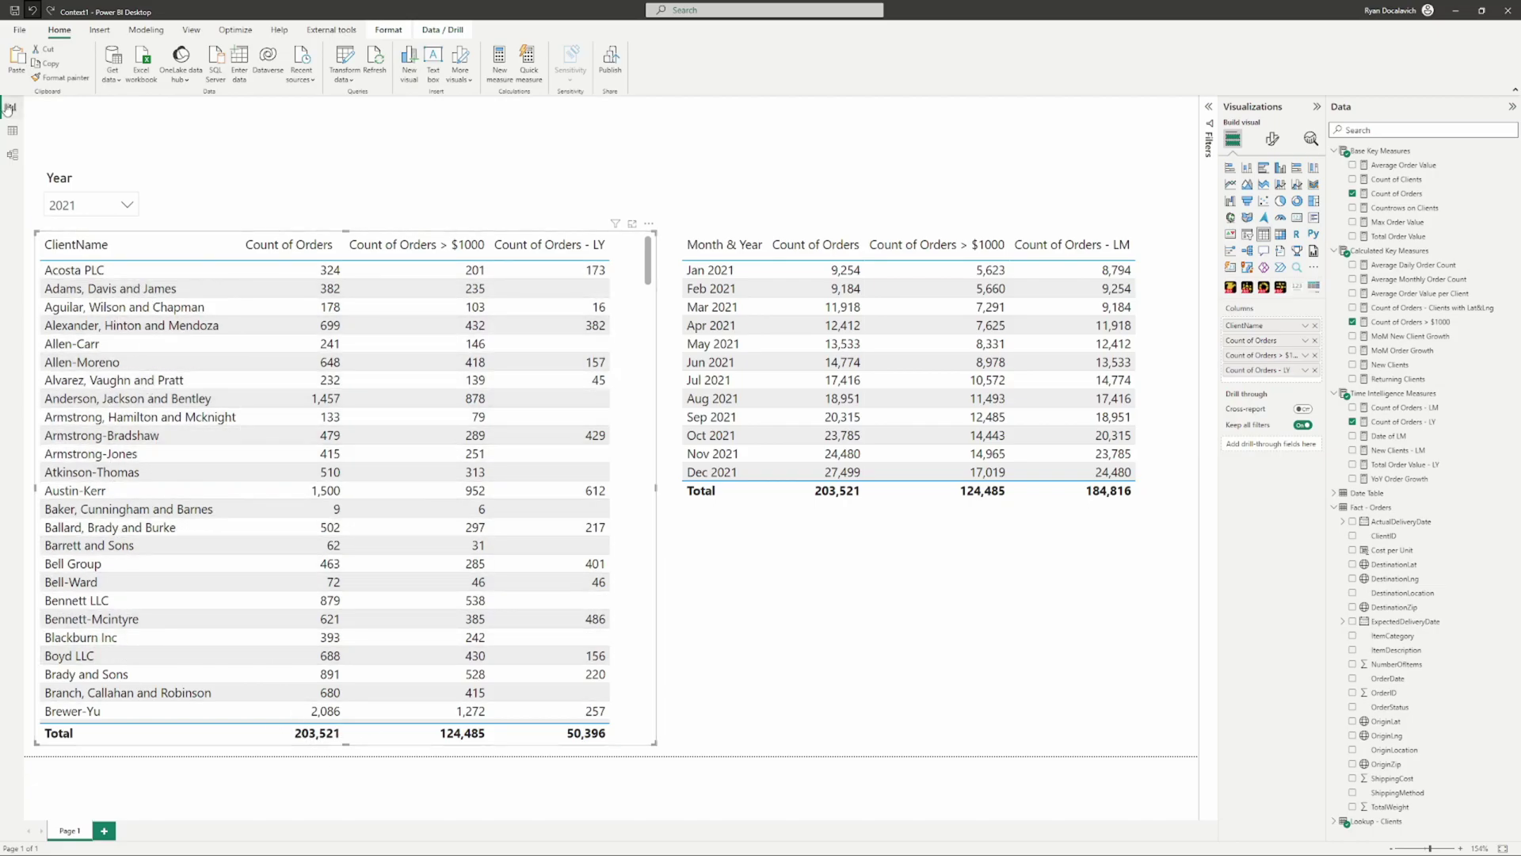
Step: Revisit the model relationships, and examine the formulas of the Count of Orders and Count of Orders > $1000 measures
left_click(14, 153)
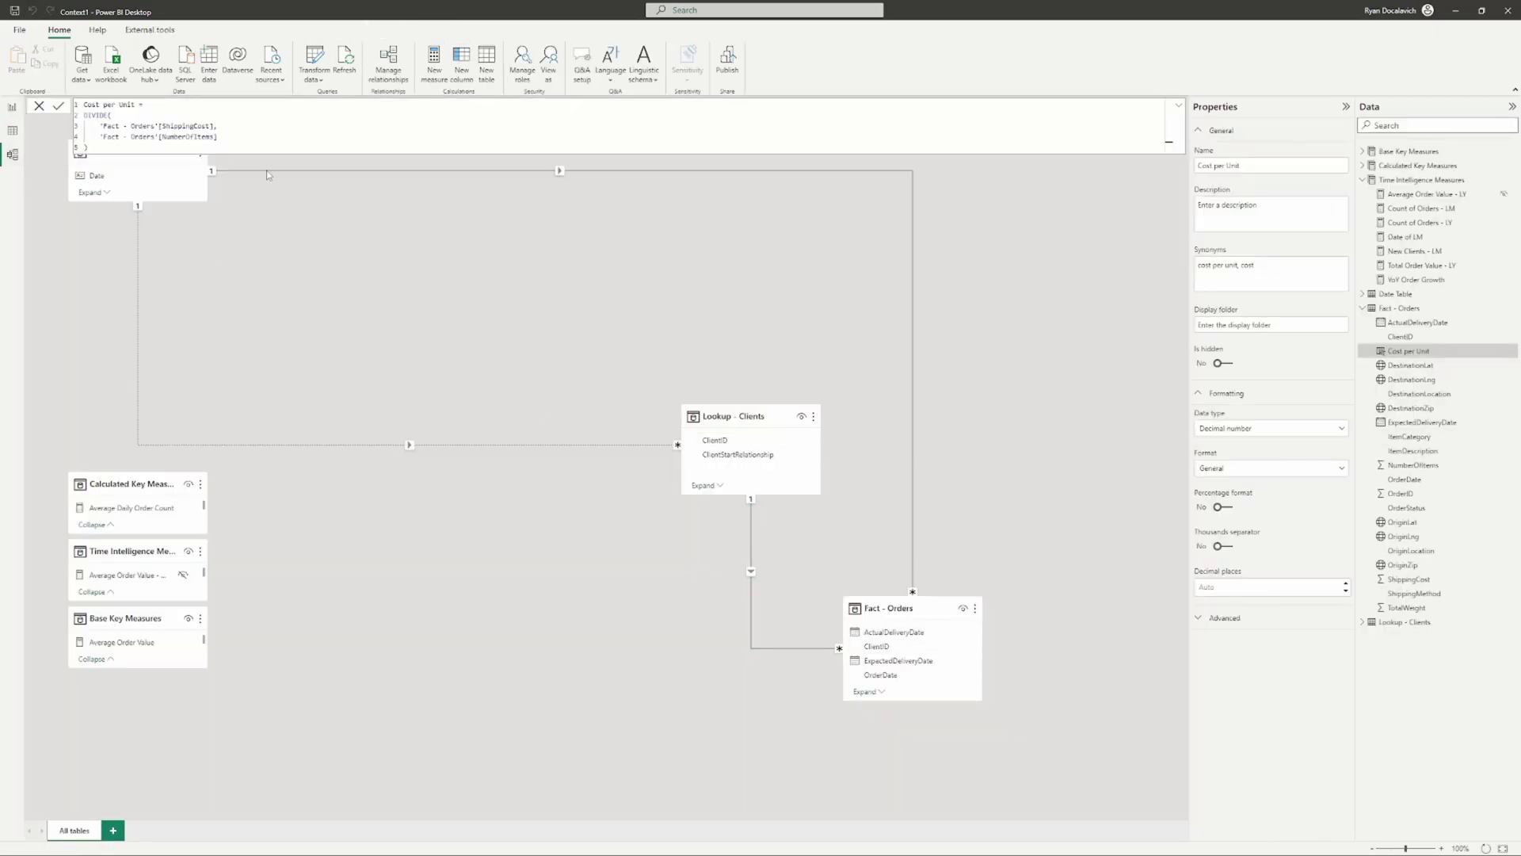
left_click(16, 108)
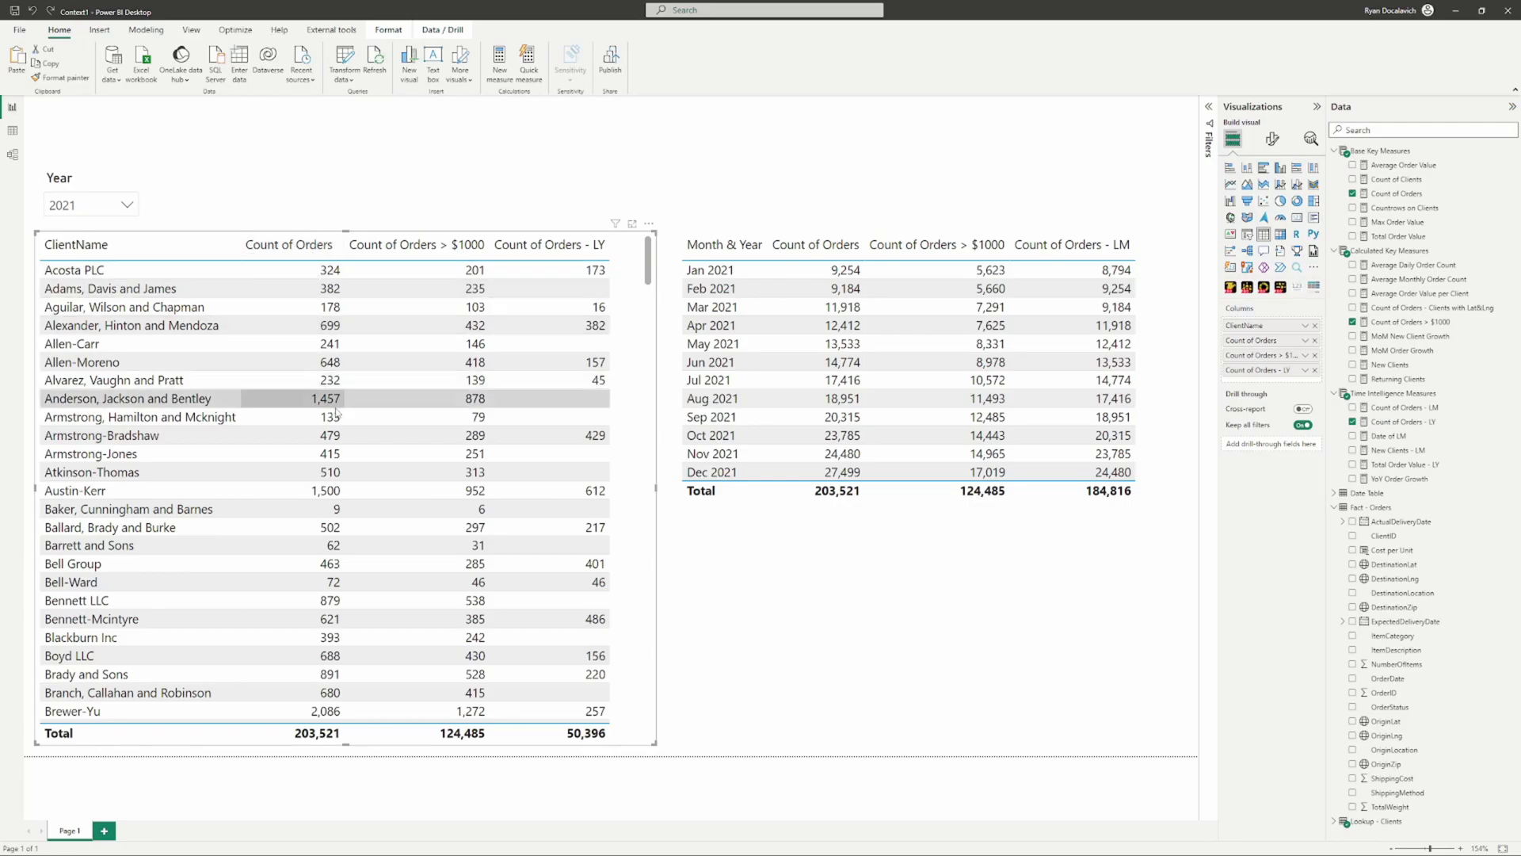
left_click(1399, 194)
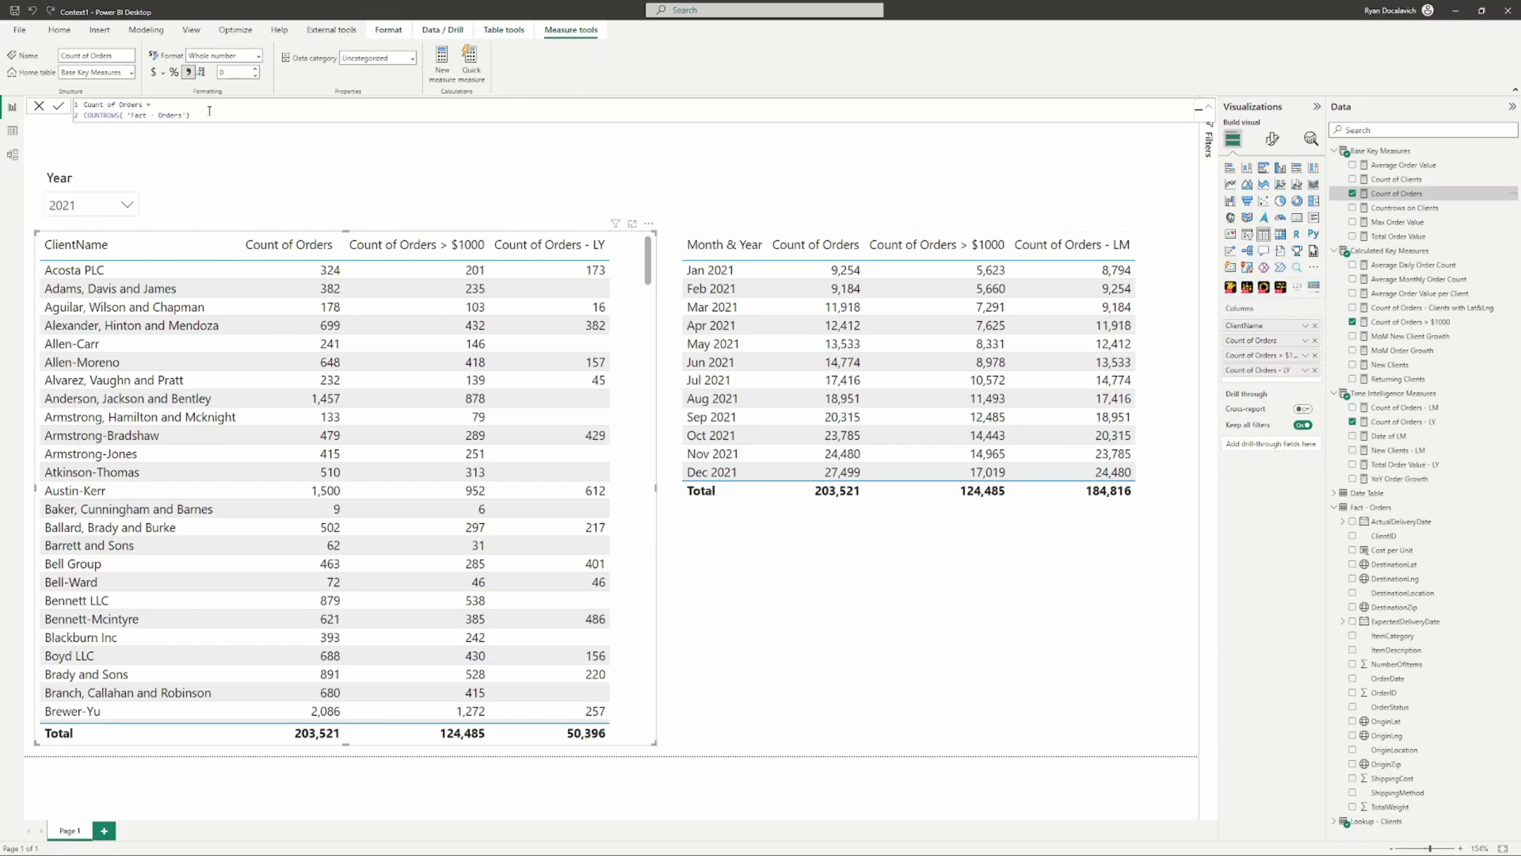
left_click(1409, 321)
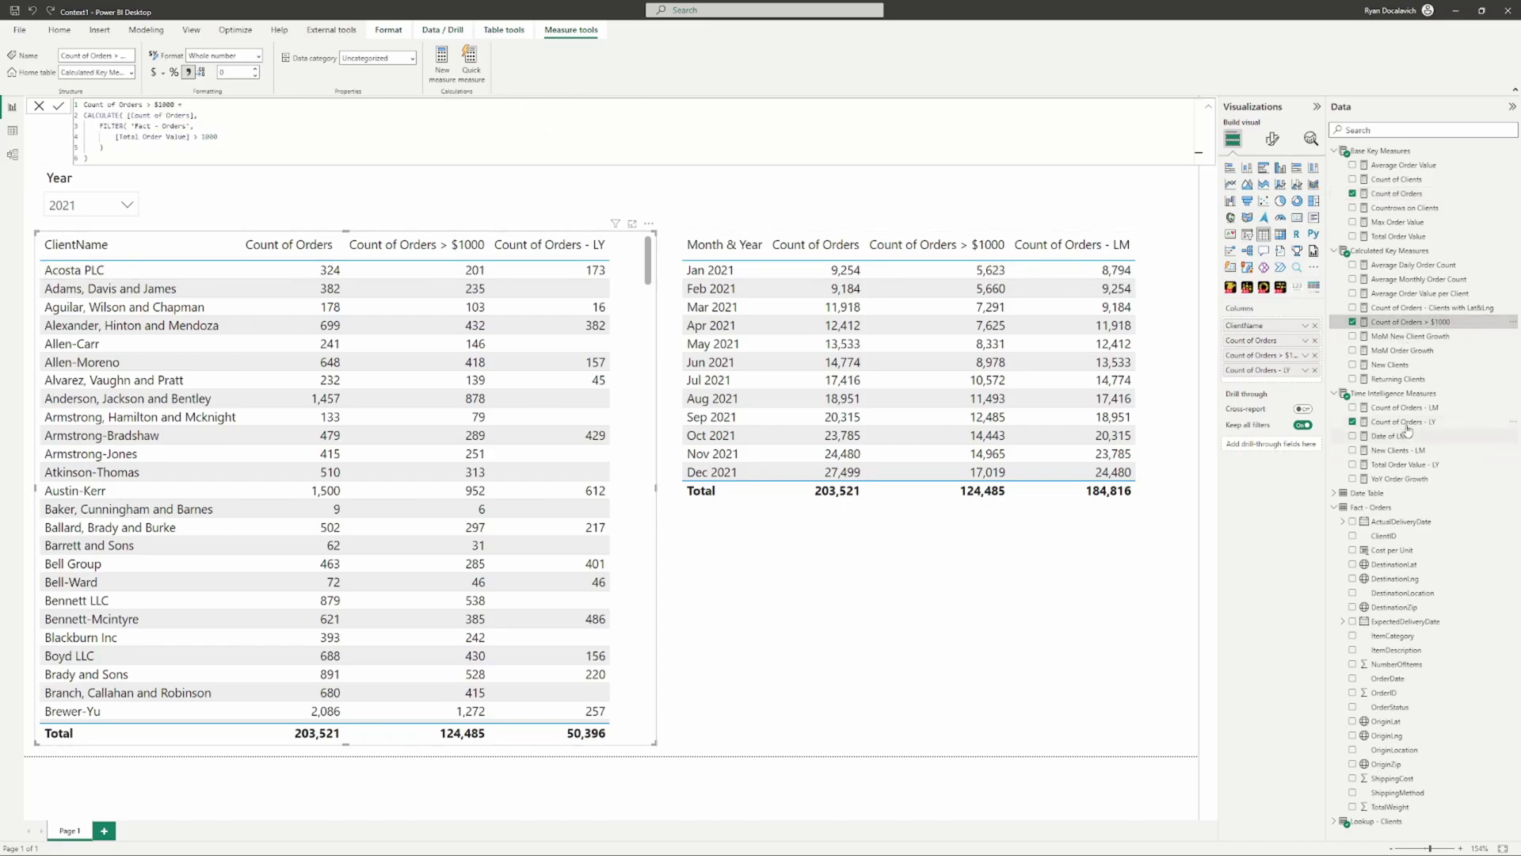
Step: Cross-filter the monthly table by the client Aguilar, Wilson and Chapman to compare order counts, and clear the selection
left_click(493, 219)
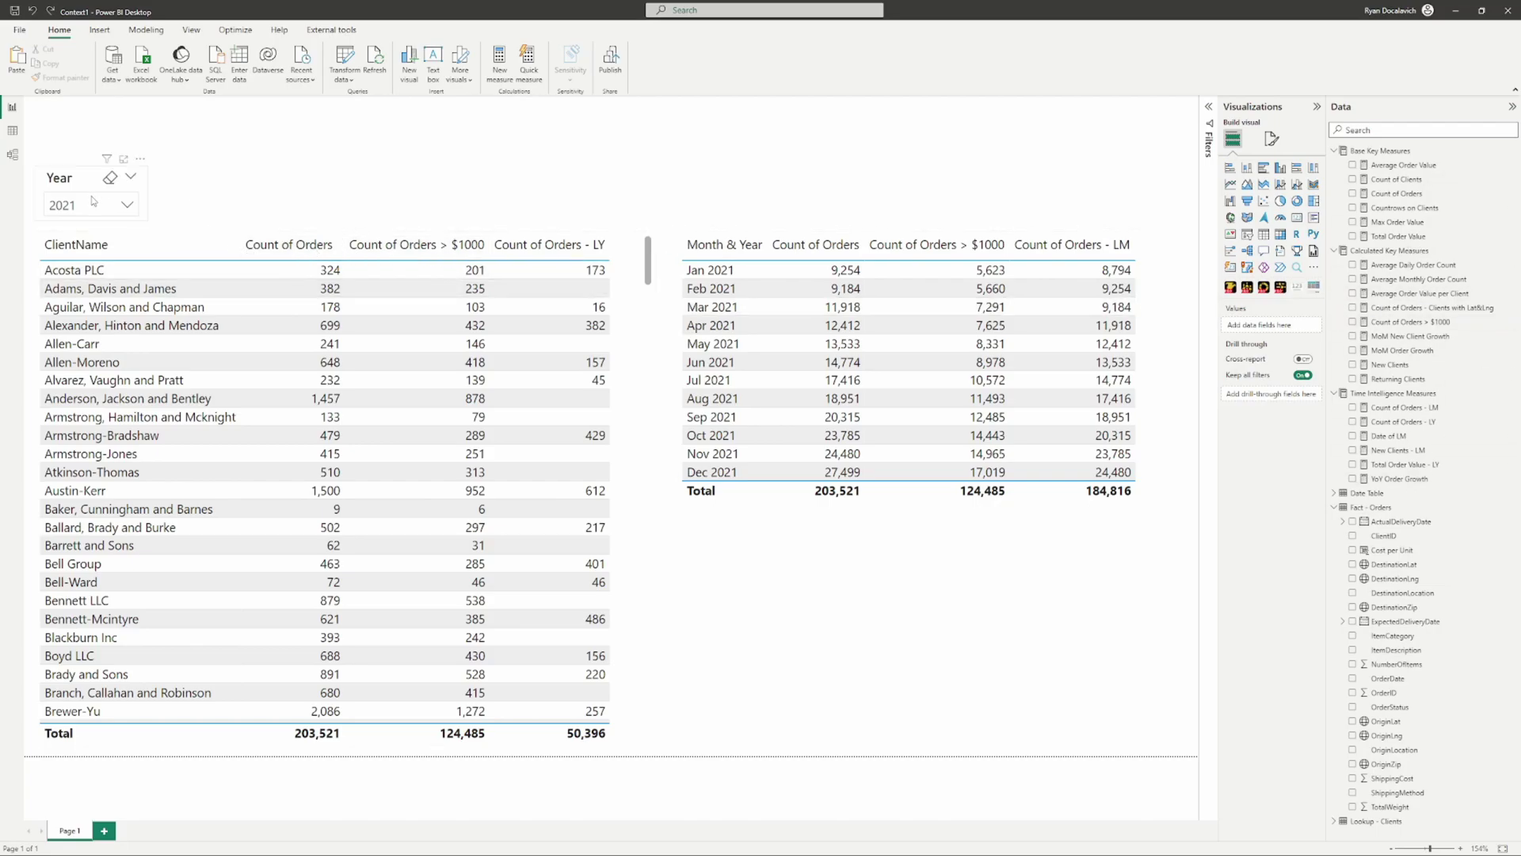
left_click(294, 238)
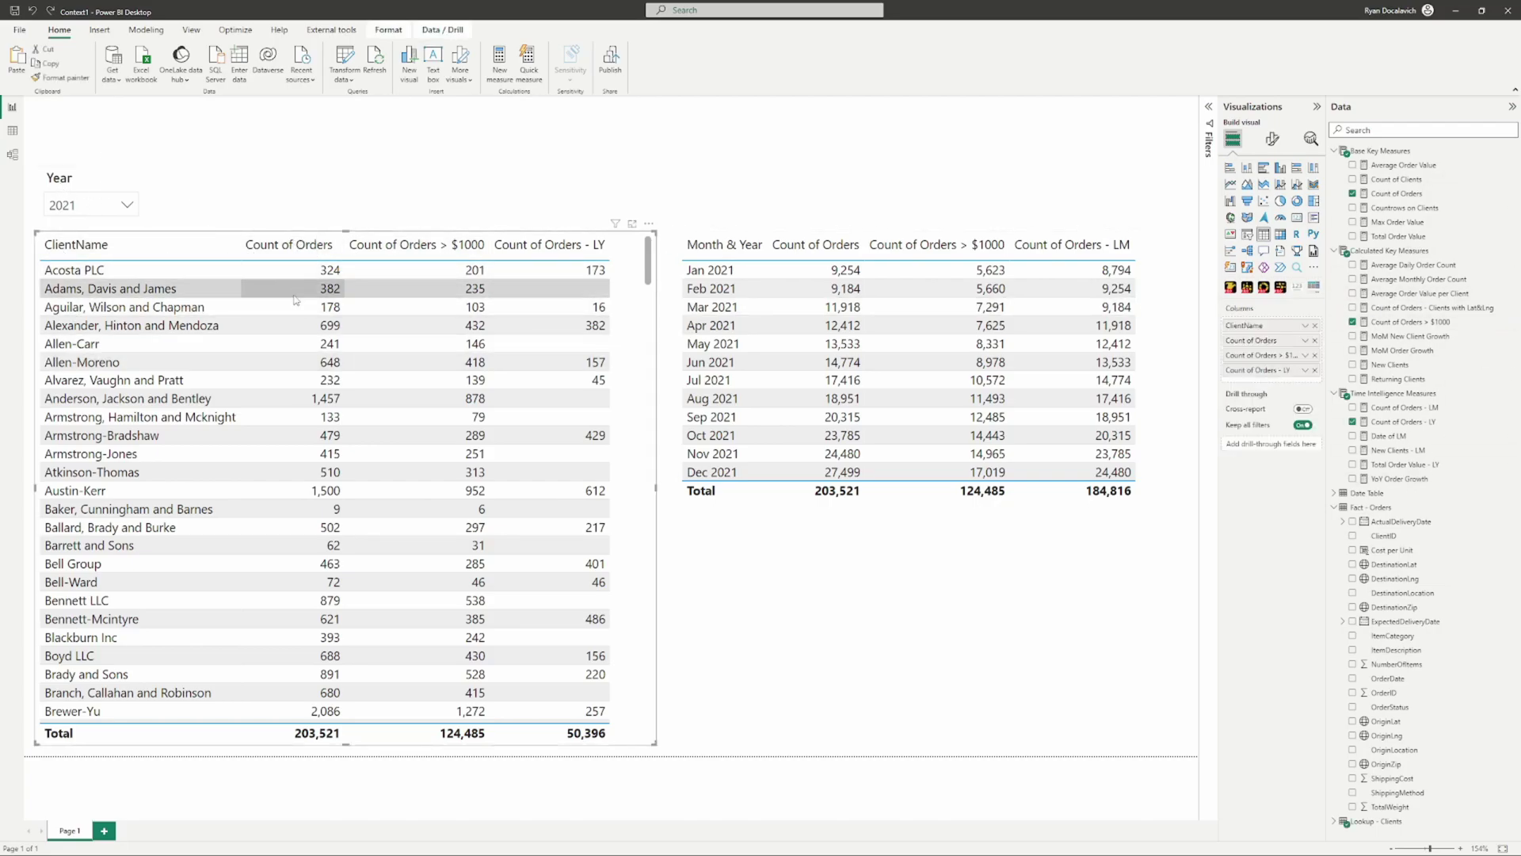
left_click(293, 306)
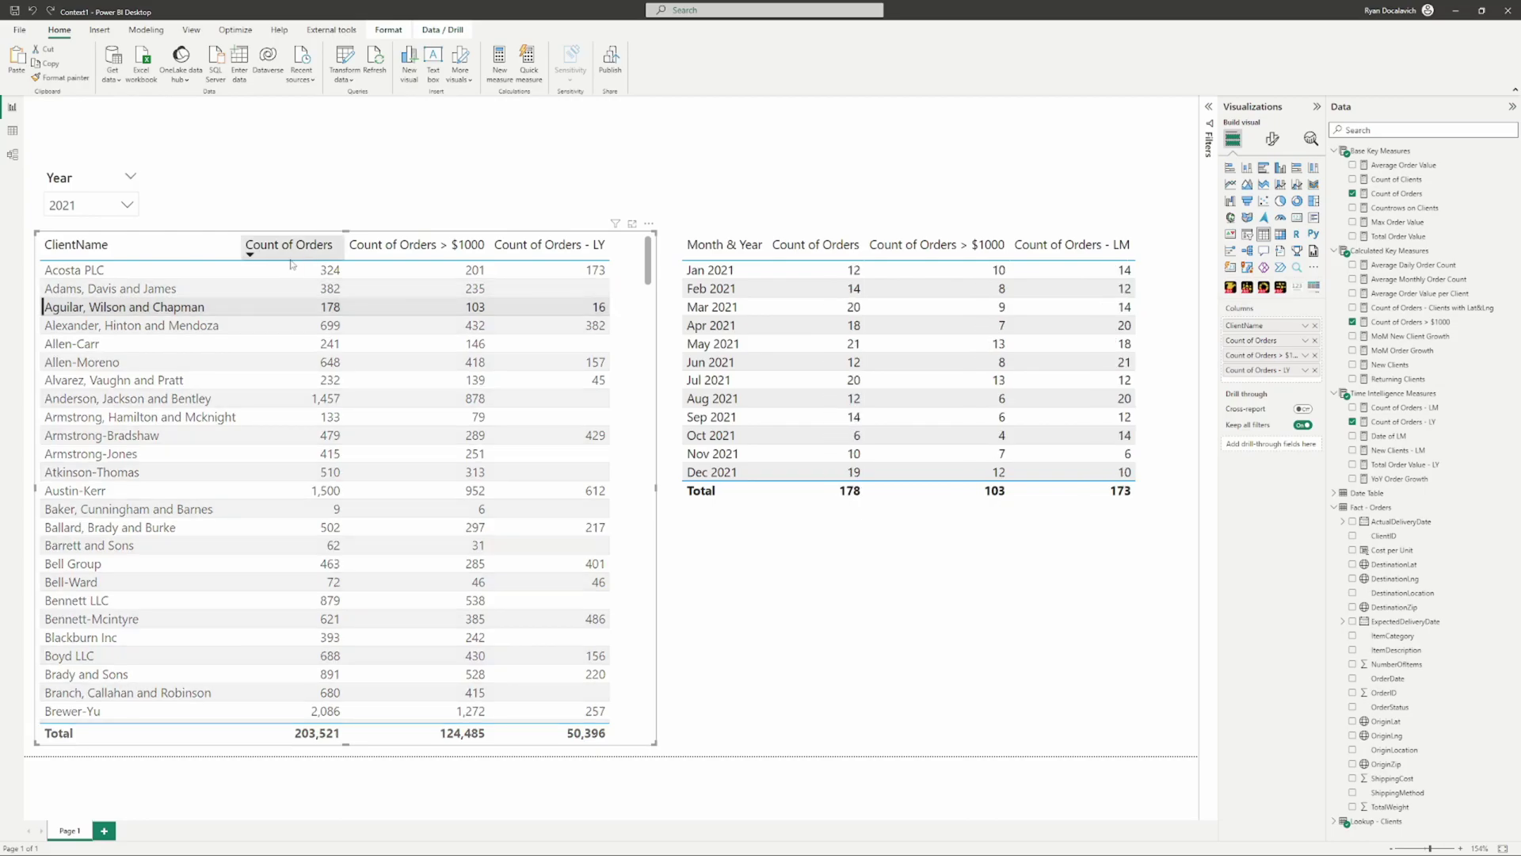
left_click(331, 306)
left_click(317, 308)
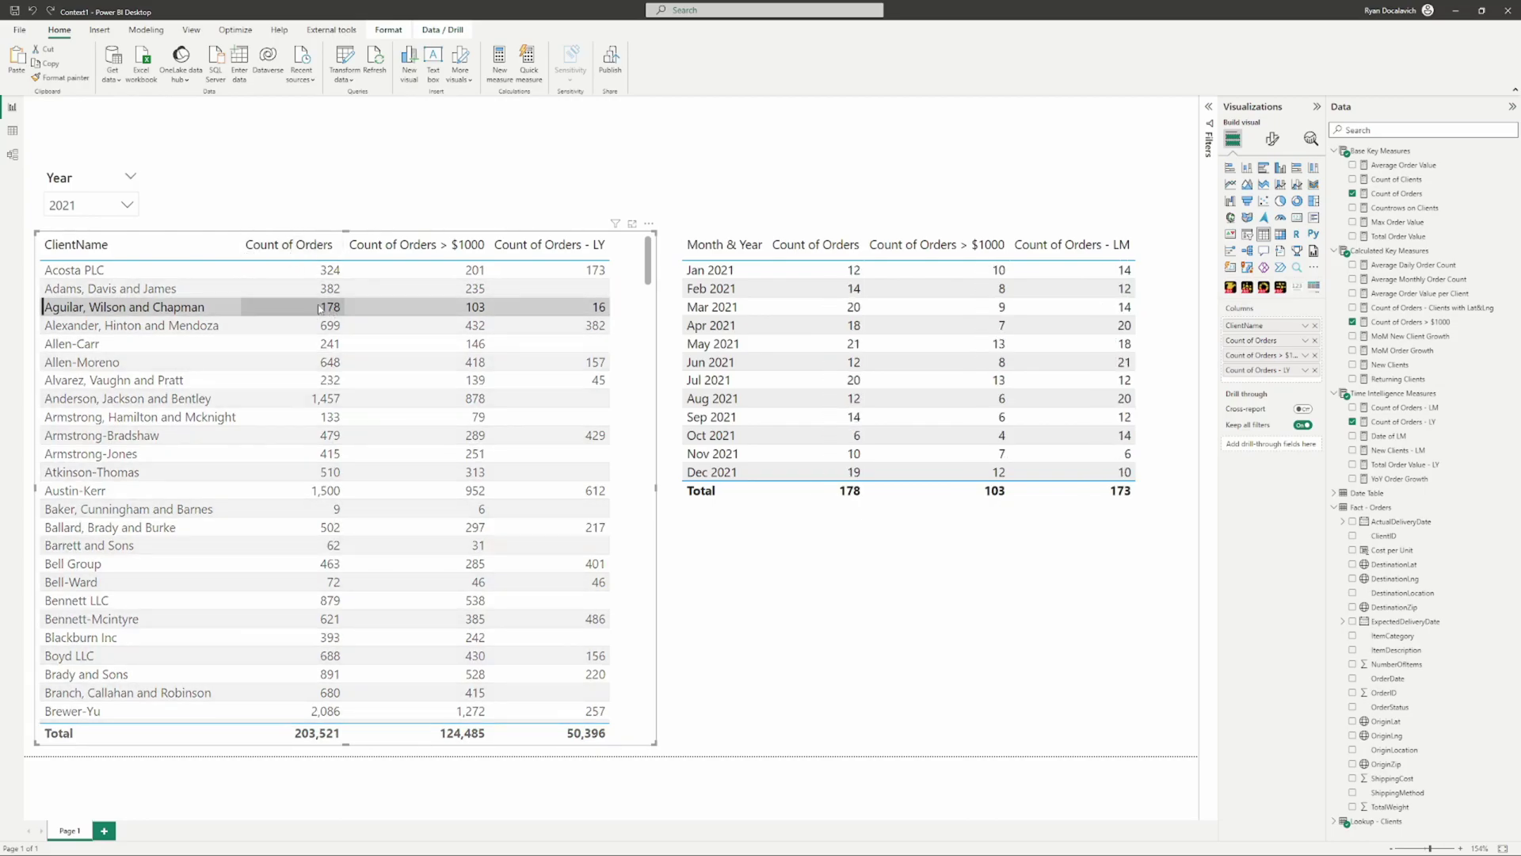
left_click(278, 306)
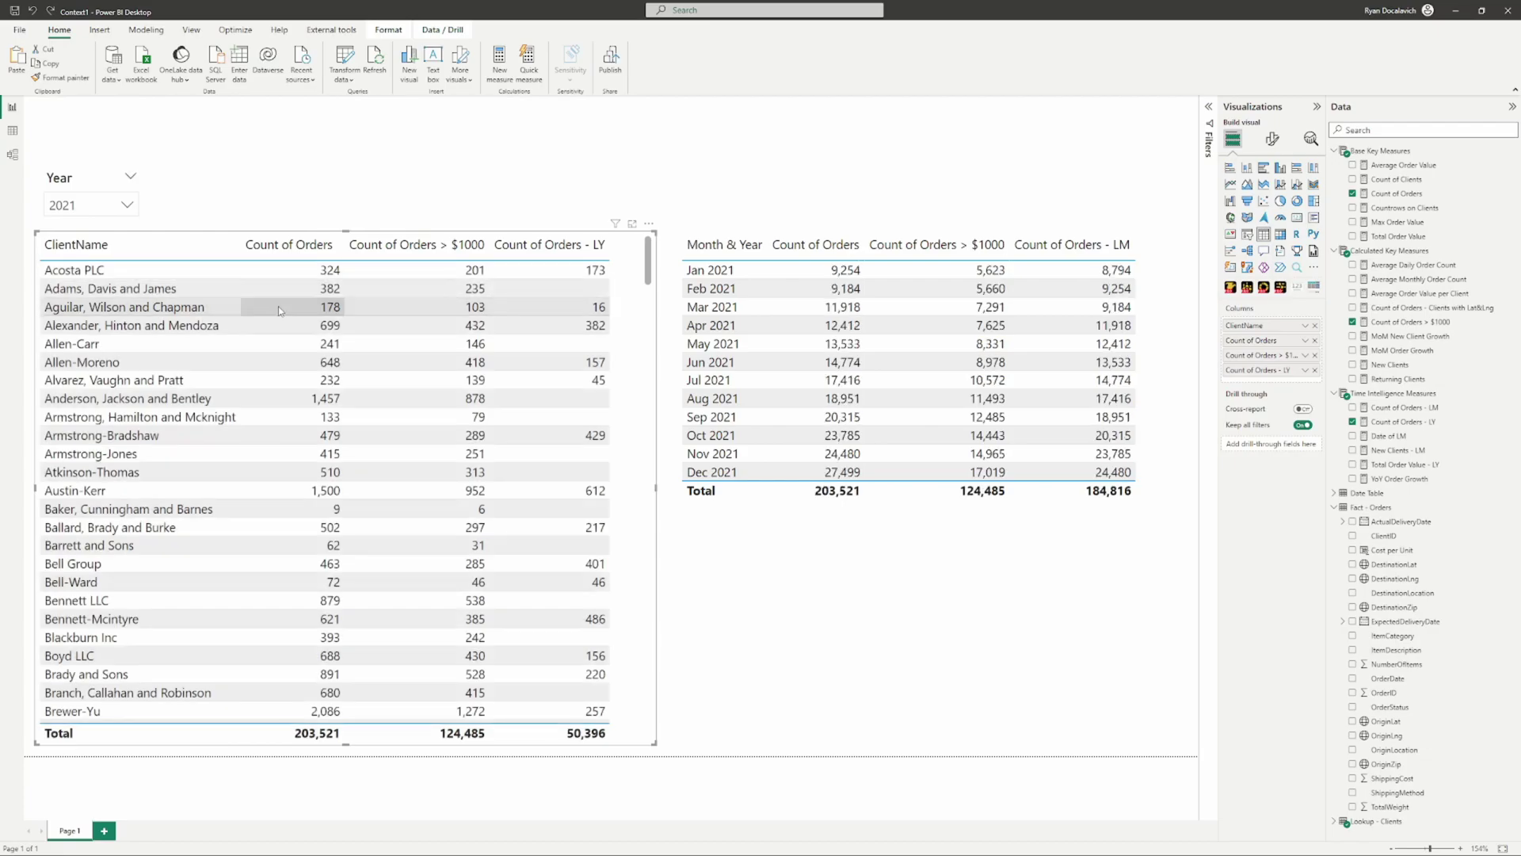
Step: Cross-filter the client table by Feb 2021, Jul 2021 and Oct 2021 in turn, clearing each month selection
left_click(816, 290)
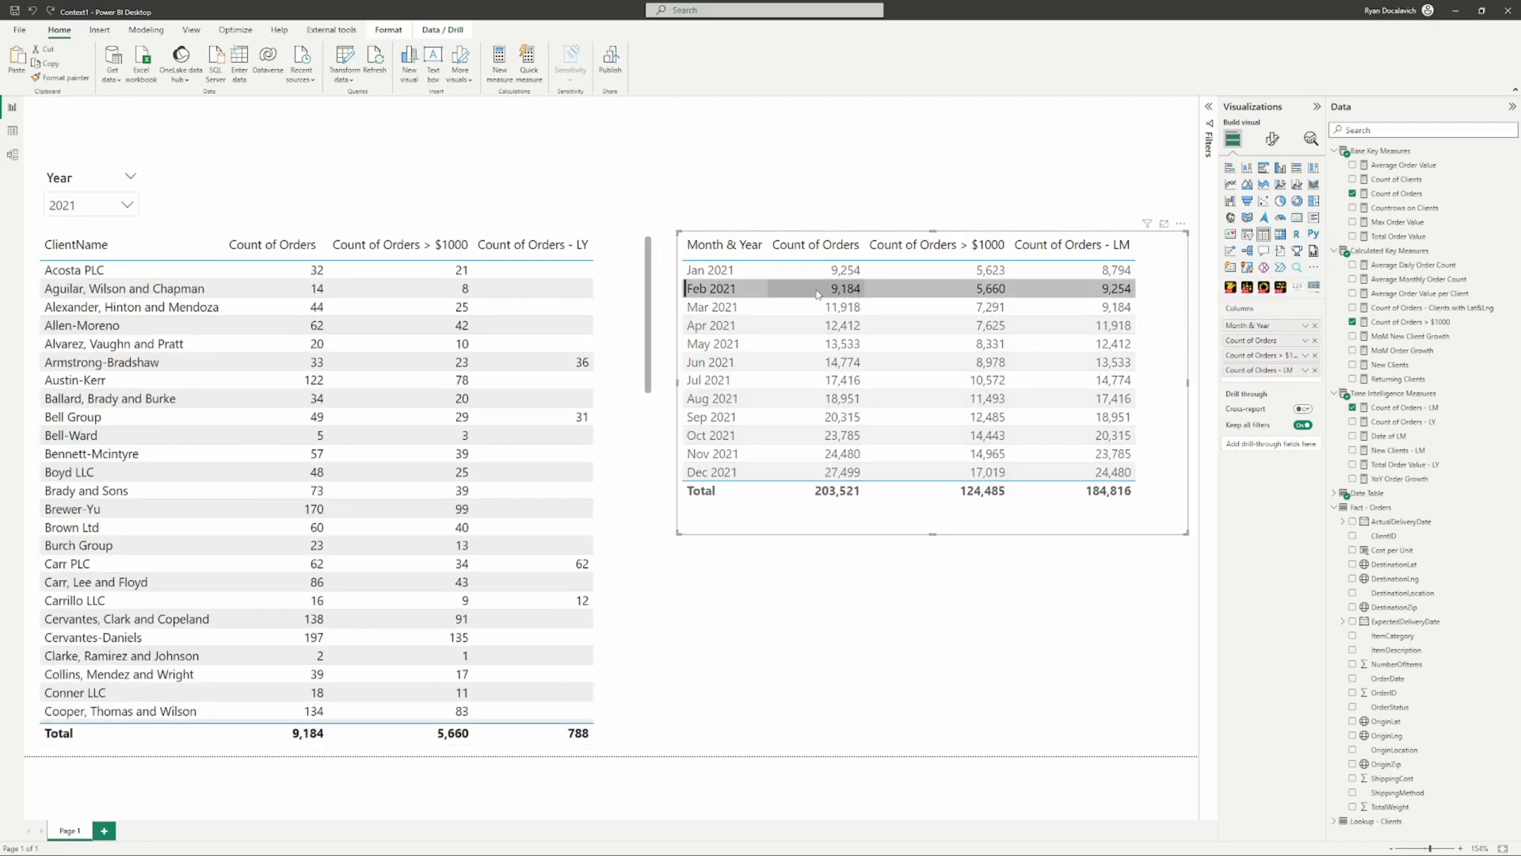
left_click(789, 299)
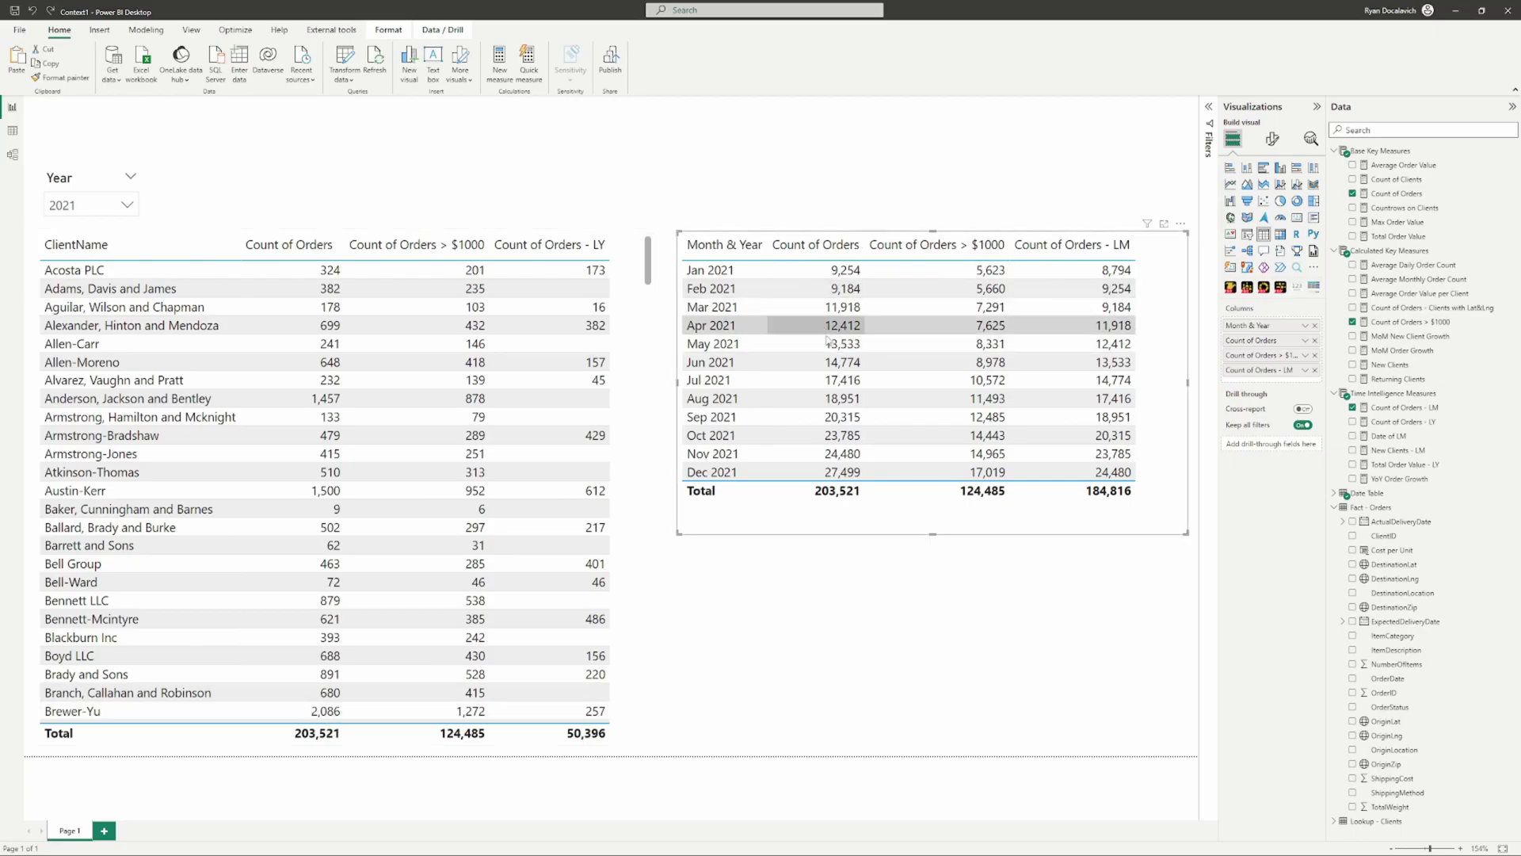
left_click(821, 384)
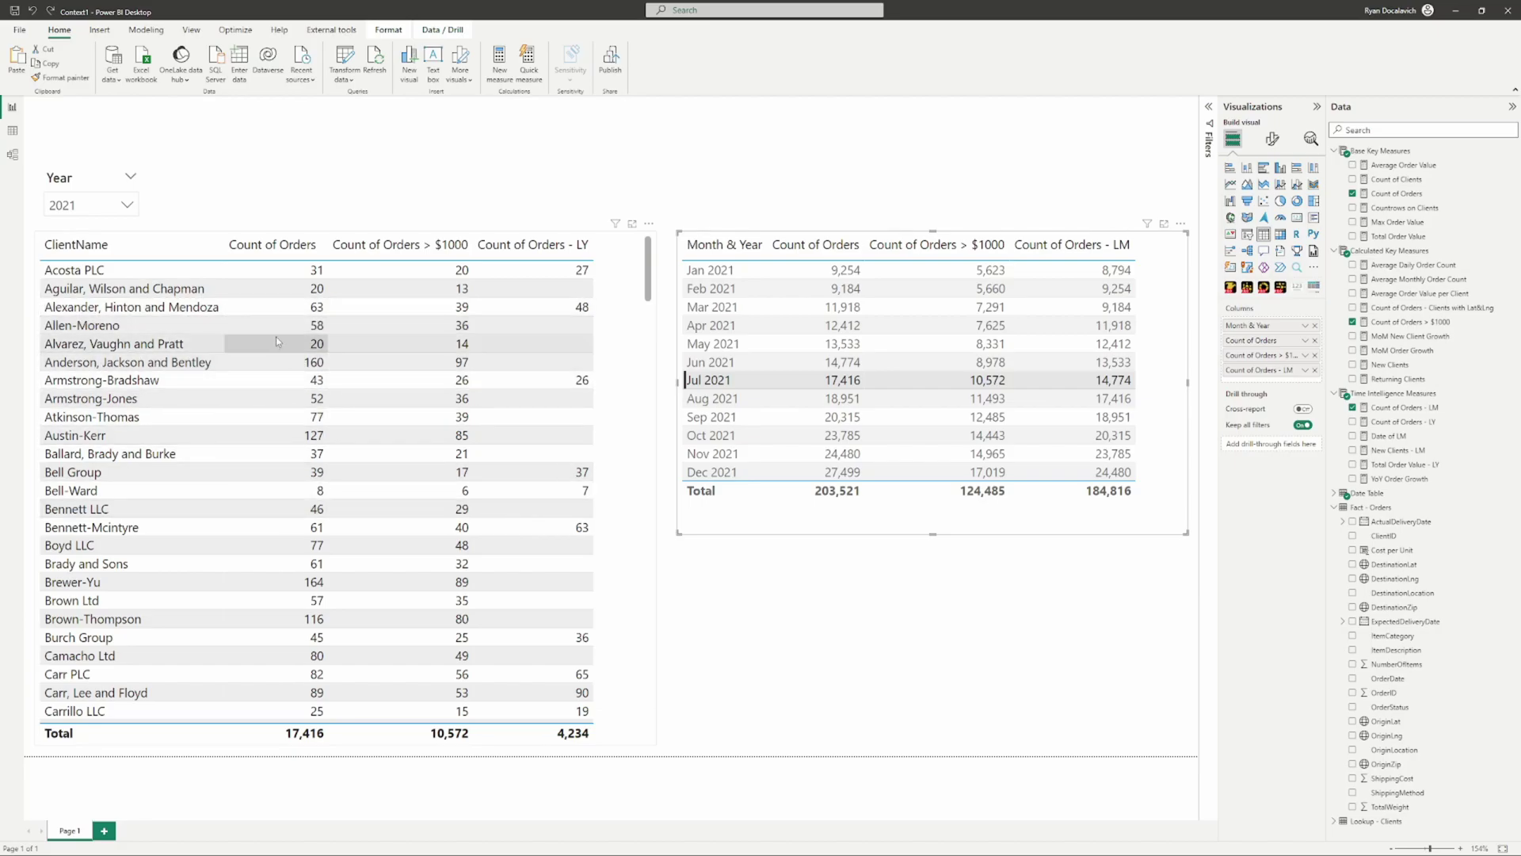
left_click(711, 380)
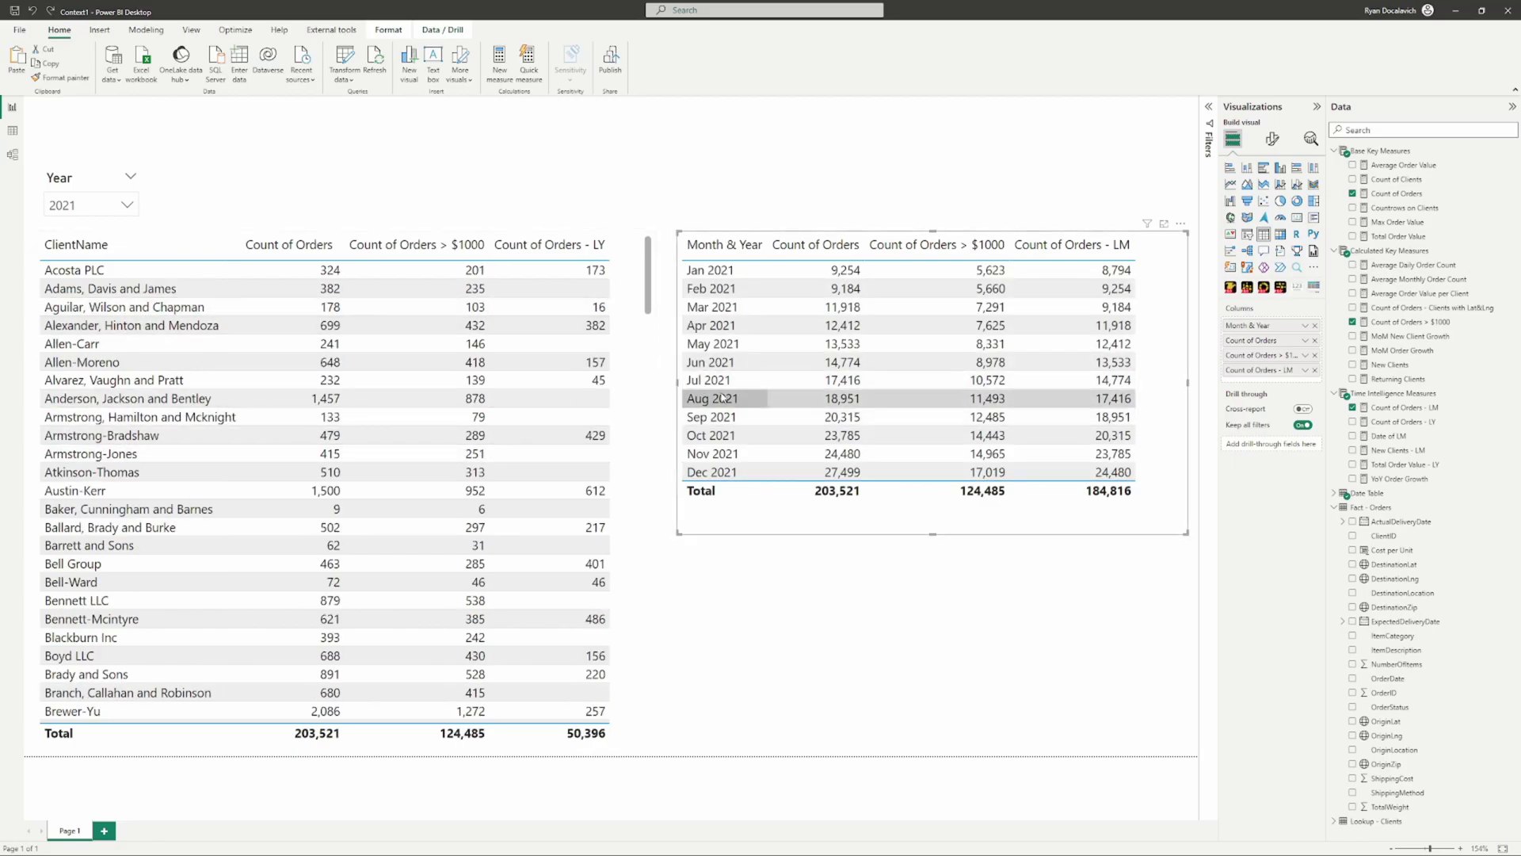
left_click(724, 436)
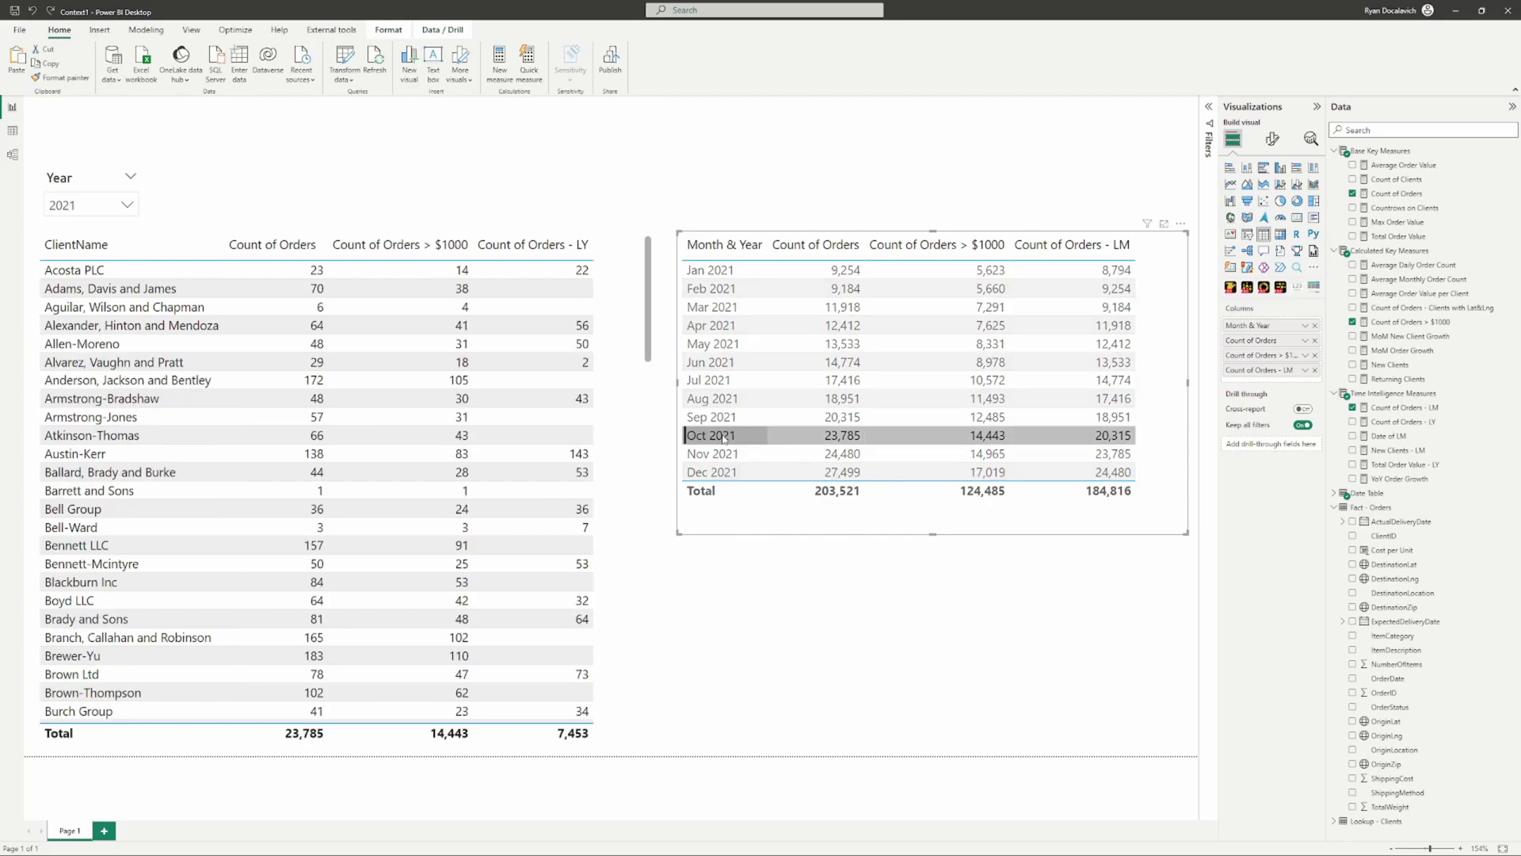
left_click(724, 436)
Step: Cross-filter the monthly table by Armstrong, Hamilton and Mcknight, Bell-Ward, Bennett-Mcintyre and Allen-Carr in turn, and clear the selection
left_click(82, 418)
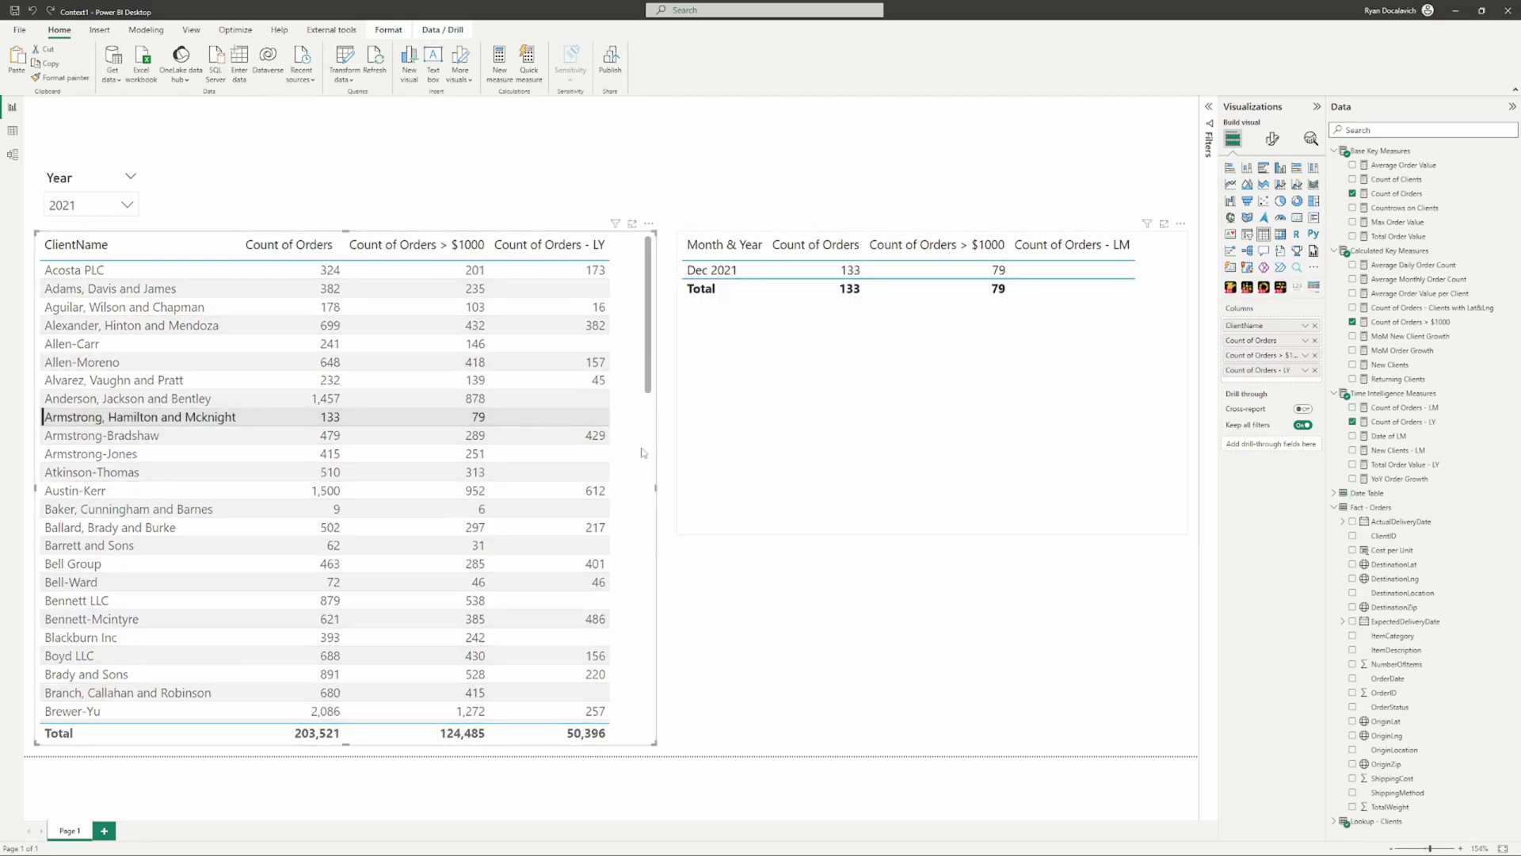
left_click(164, 587)
left_click(173, 617)
left_click(173, 617)
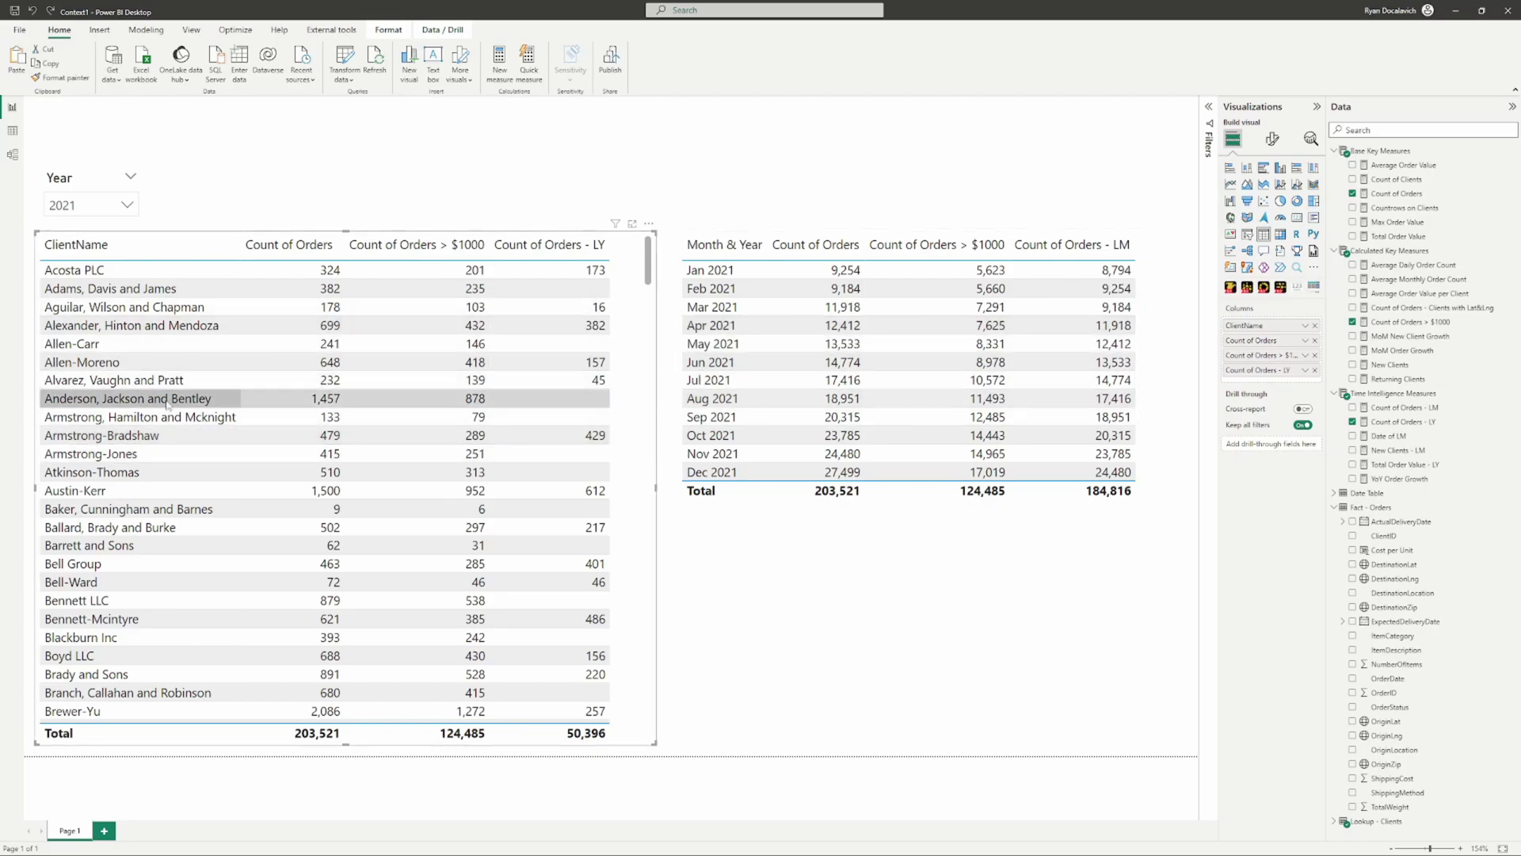
left_click(154, 342)
left_click(155, 343)
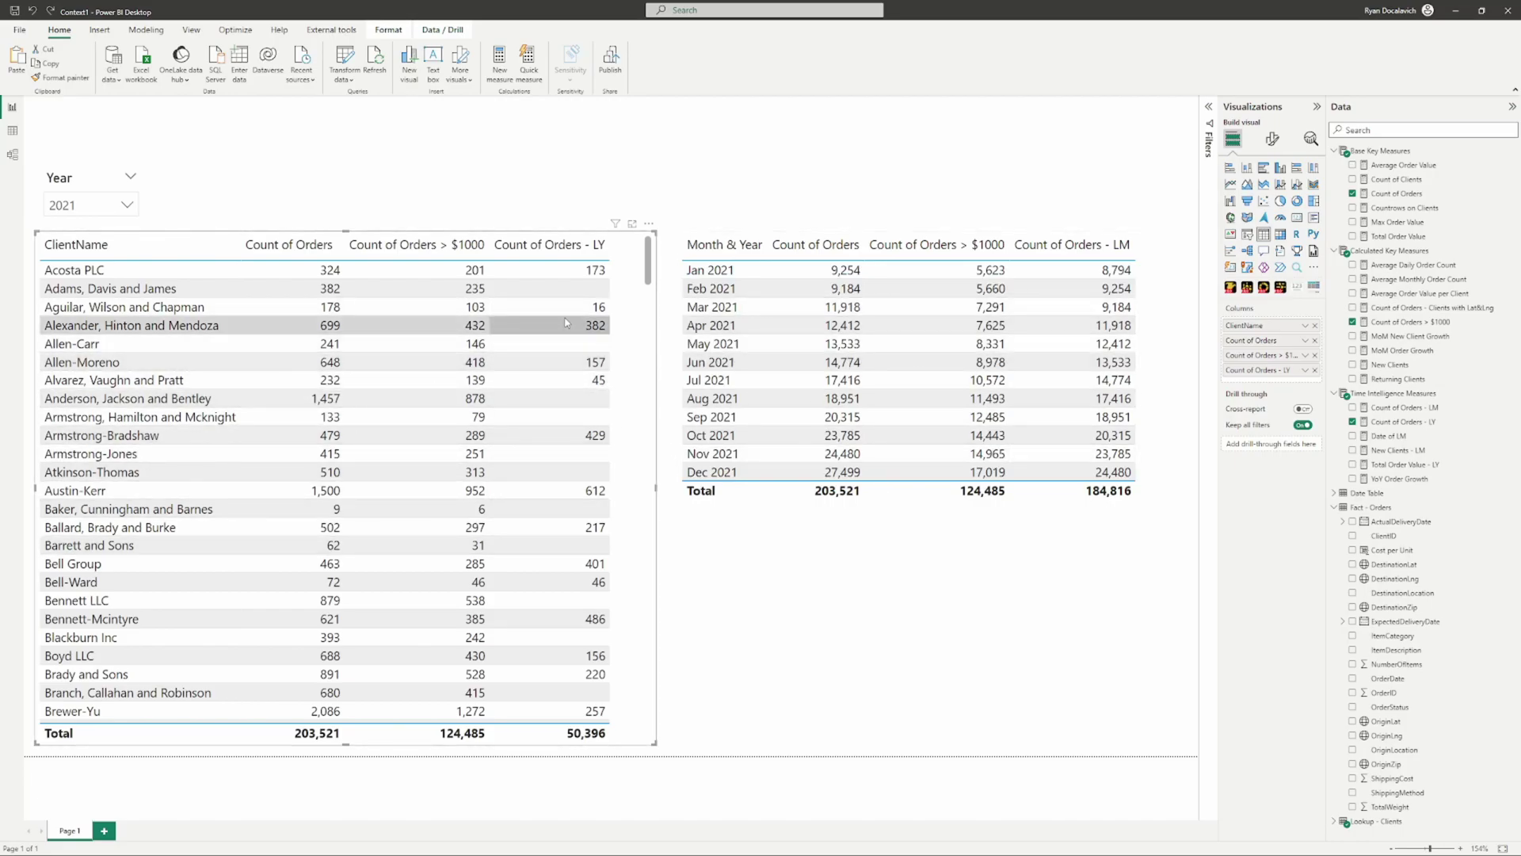
Step: Examine the Count of Orders > $1000 formula, highlighting its [Count of Orders] expression and its FILTER condition on 'Fact - Orders'
left_click(1405, 323)
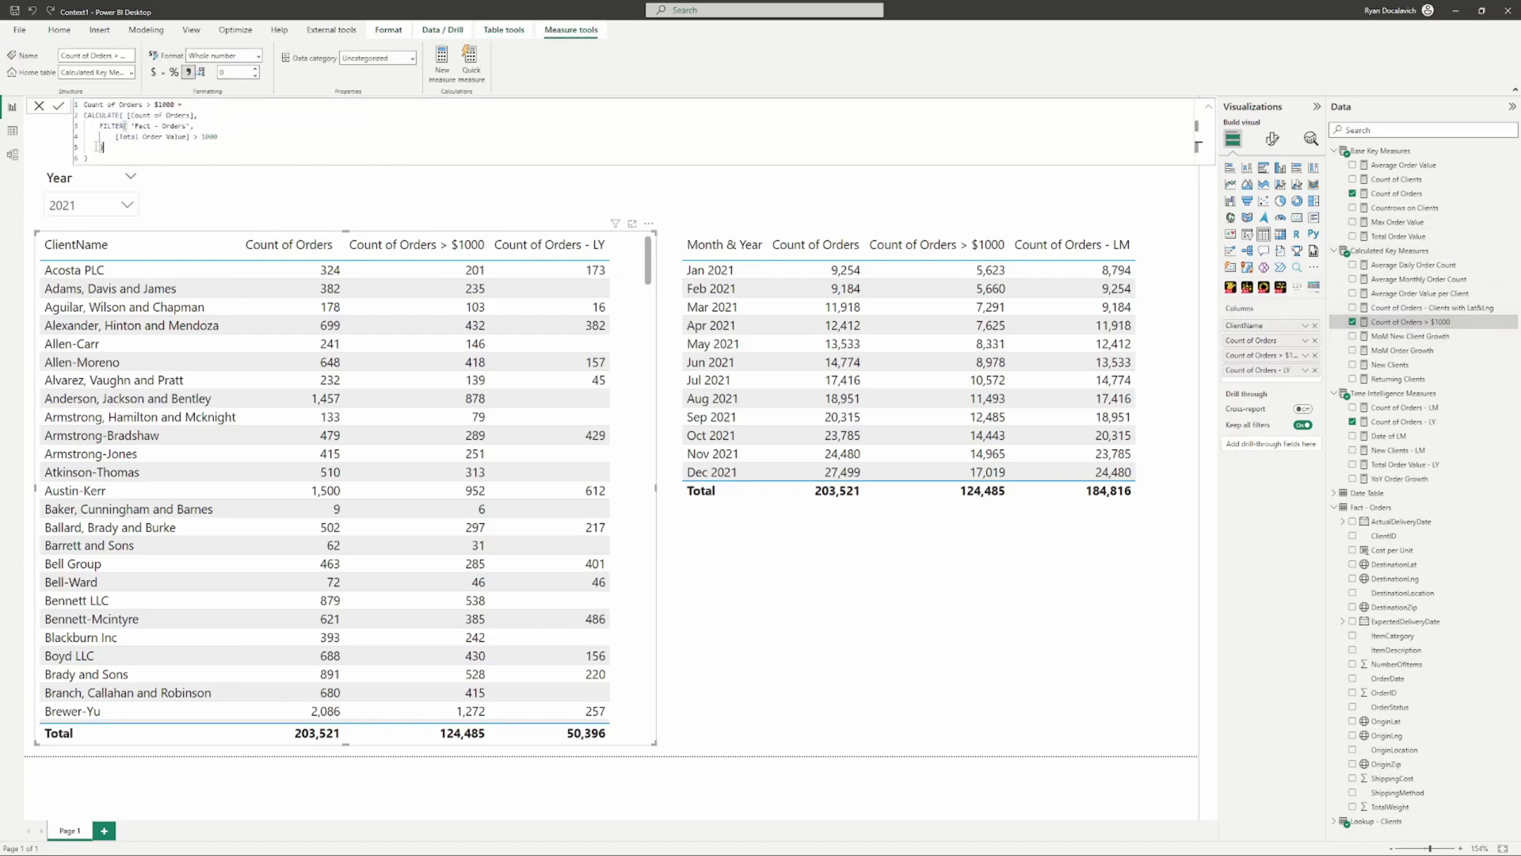
left_click_drag(101, 146, 67, 135)
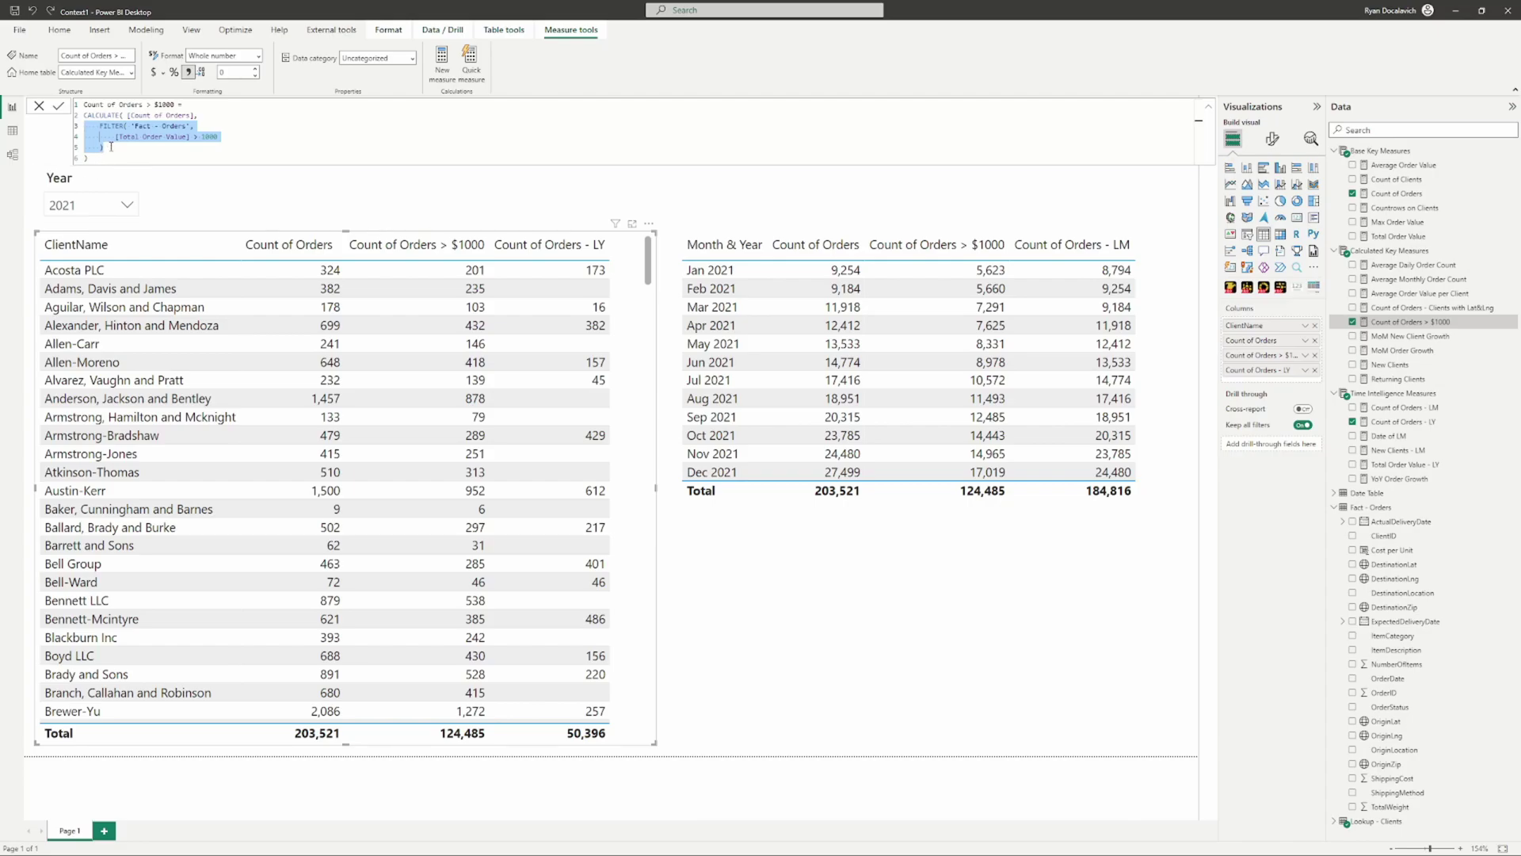
left_click_drag(105, 149, 169, 115)
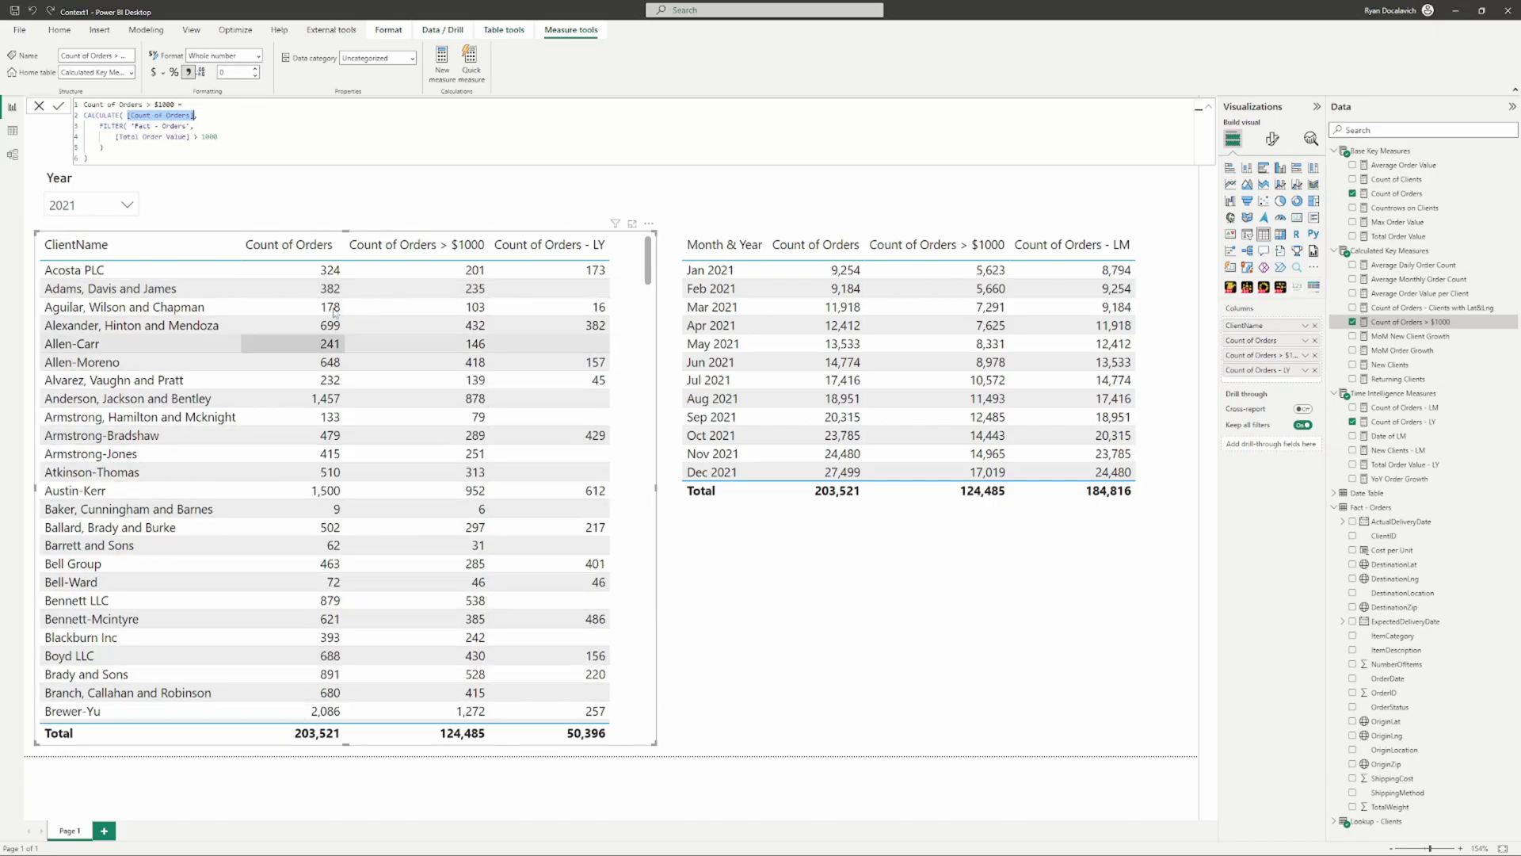
left_click_drag(103, 148, 103, 139)
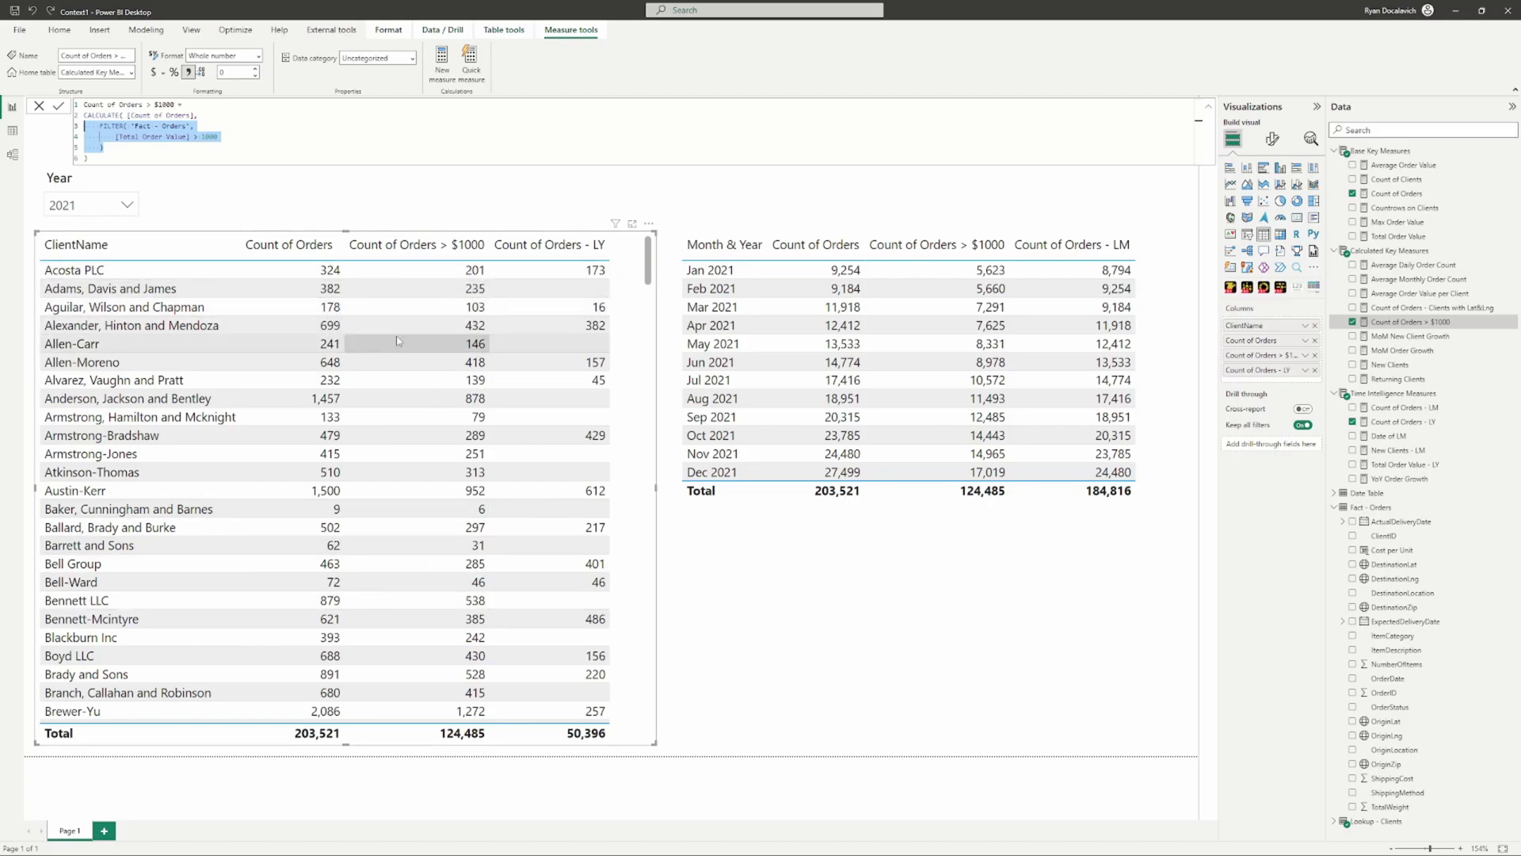
left_click(124, 148)
left_click_drag(124, 148, 69, 134)
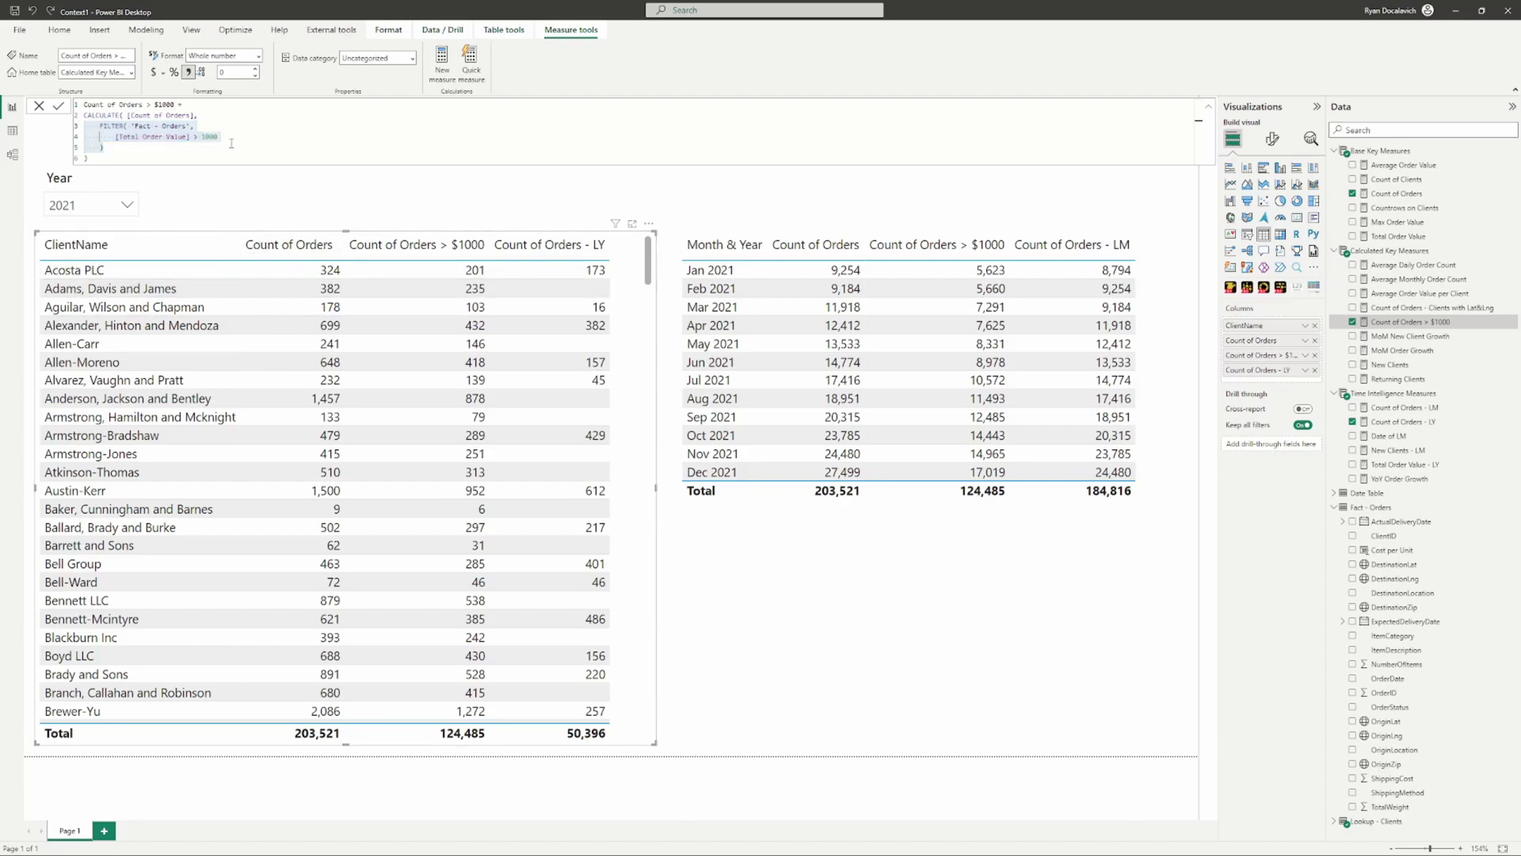
left_click(150, 149)
left_click_drag(146, 148, 81, 133)
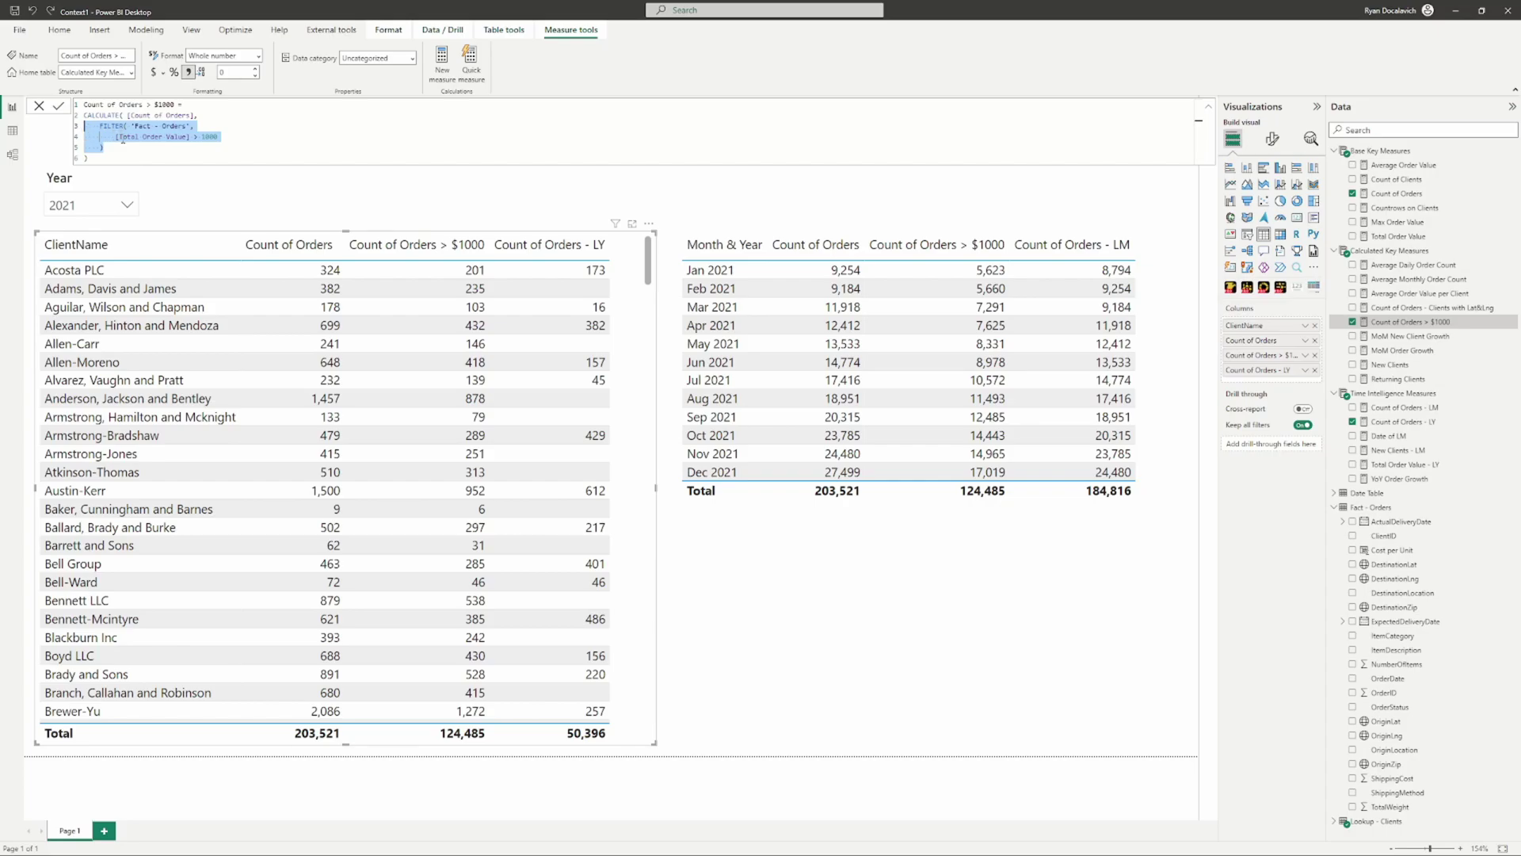
left_click(81, 133)
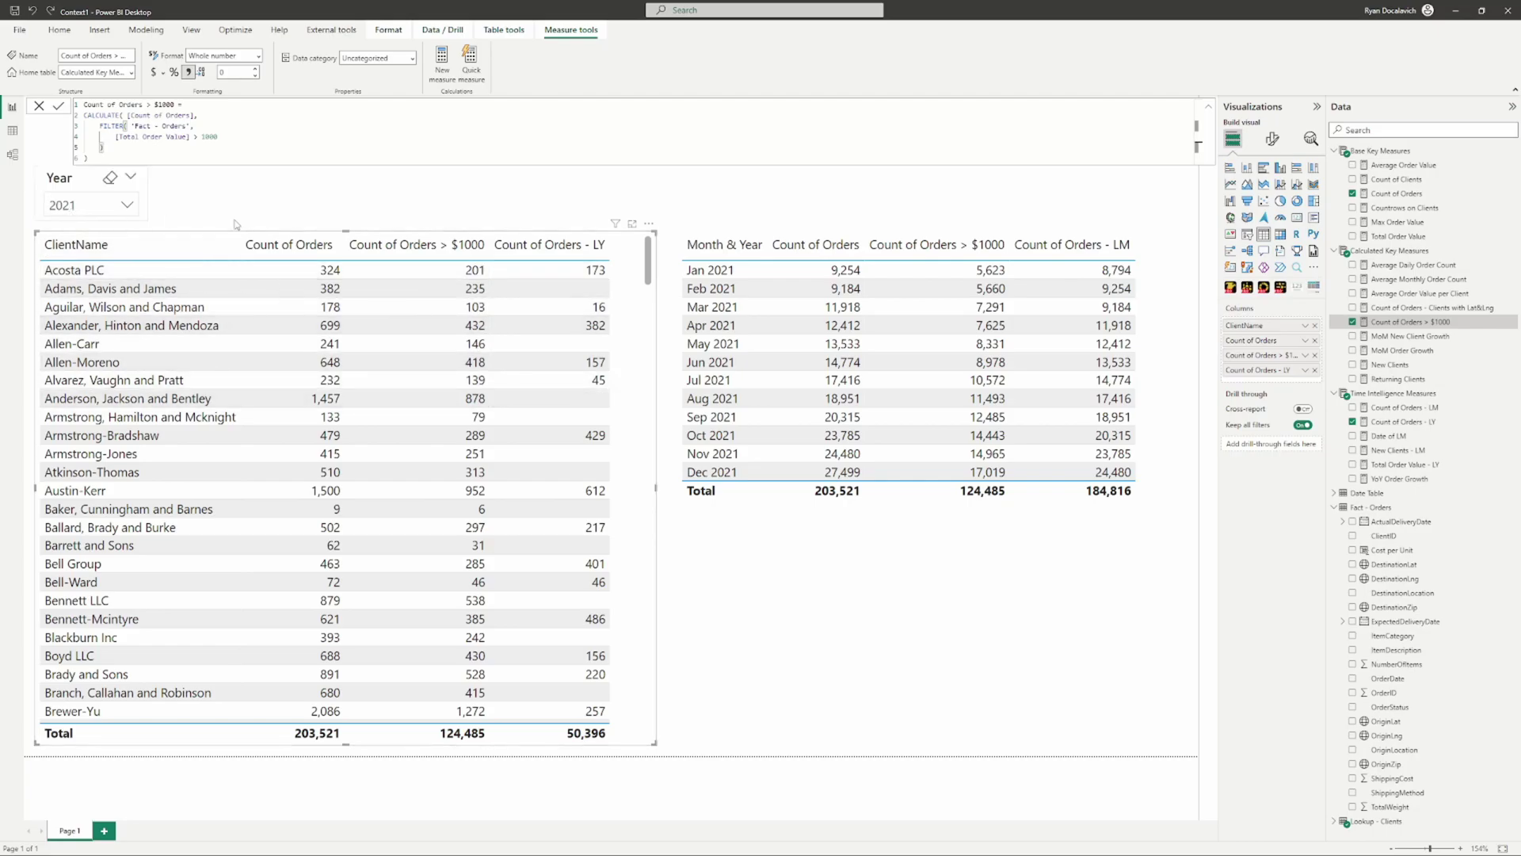
Step: Examine the Count of Orders - LY and Count of Orders - LM formulas, highlighting the [Count of Orders] and DATEADD arguments of the LM measure
left_click(1408, 425)
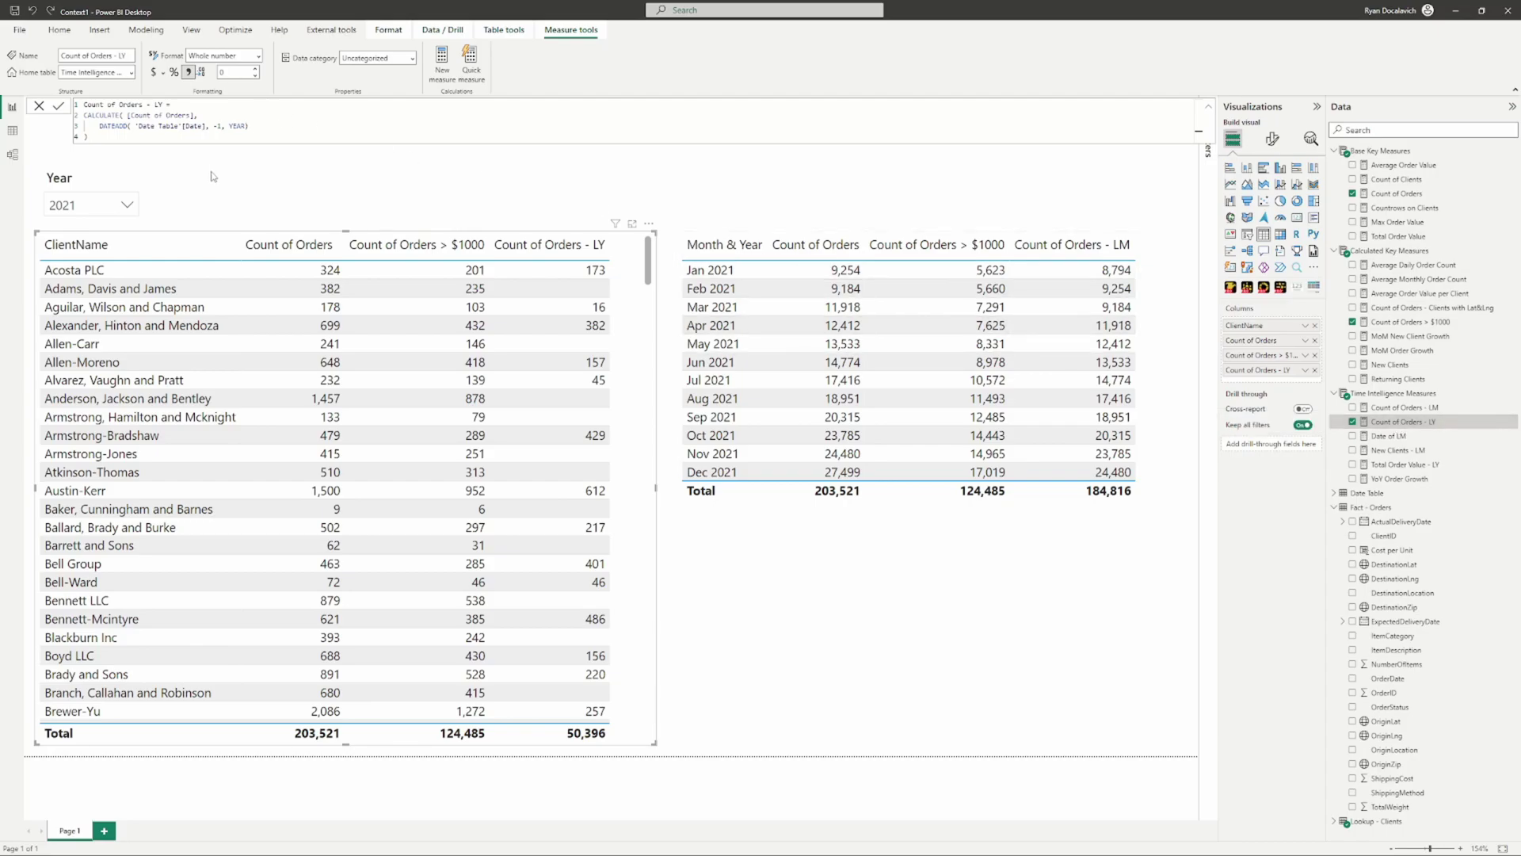
left_click(1393, 409)
left_click(1393, 420)
left_click(911, 380)
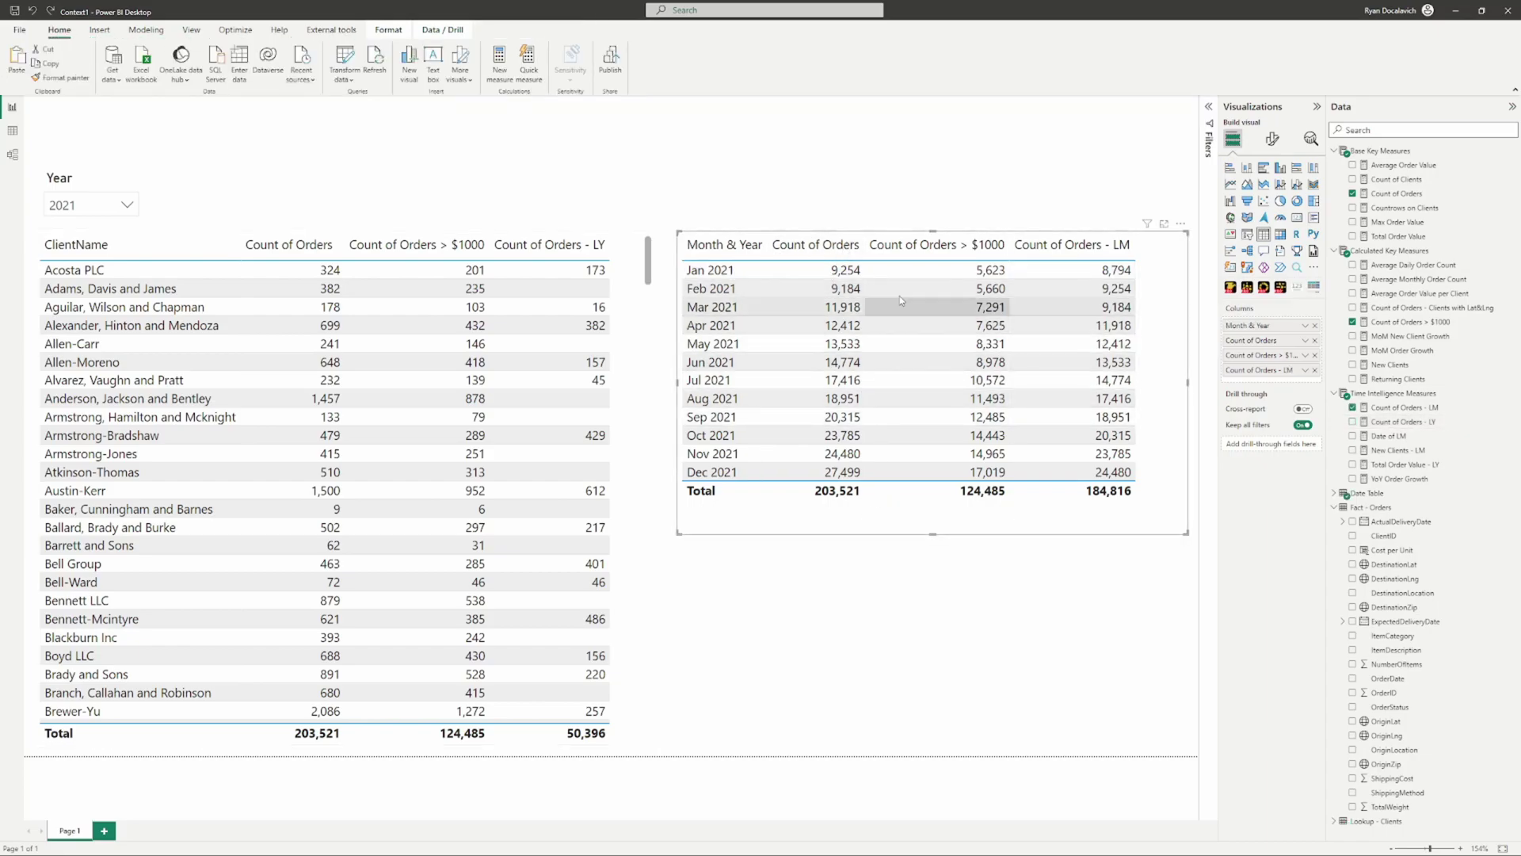
left_click(1414, 408)
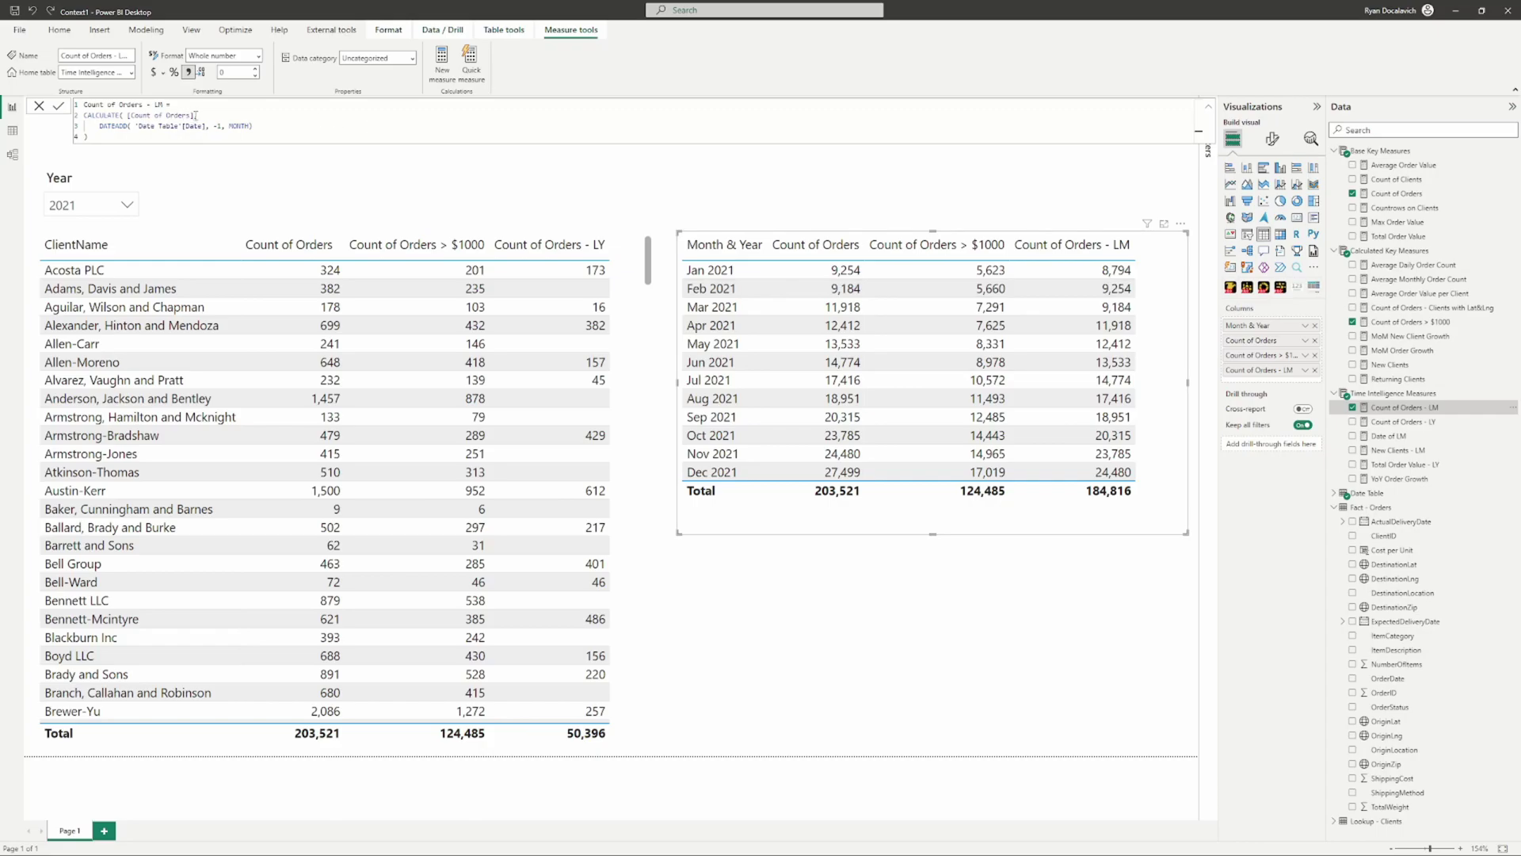
left_click_drag(195, 116, 123, 116)
left_click_drag(252, 126, 99, 129)
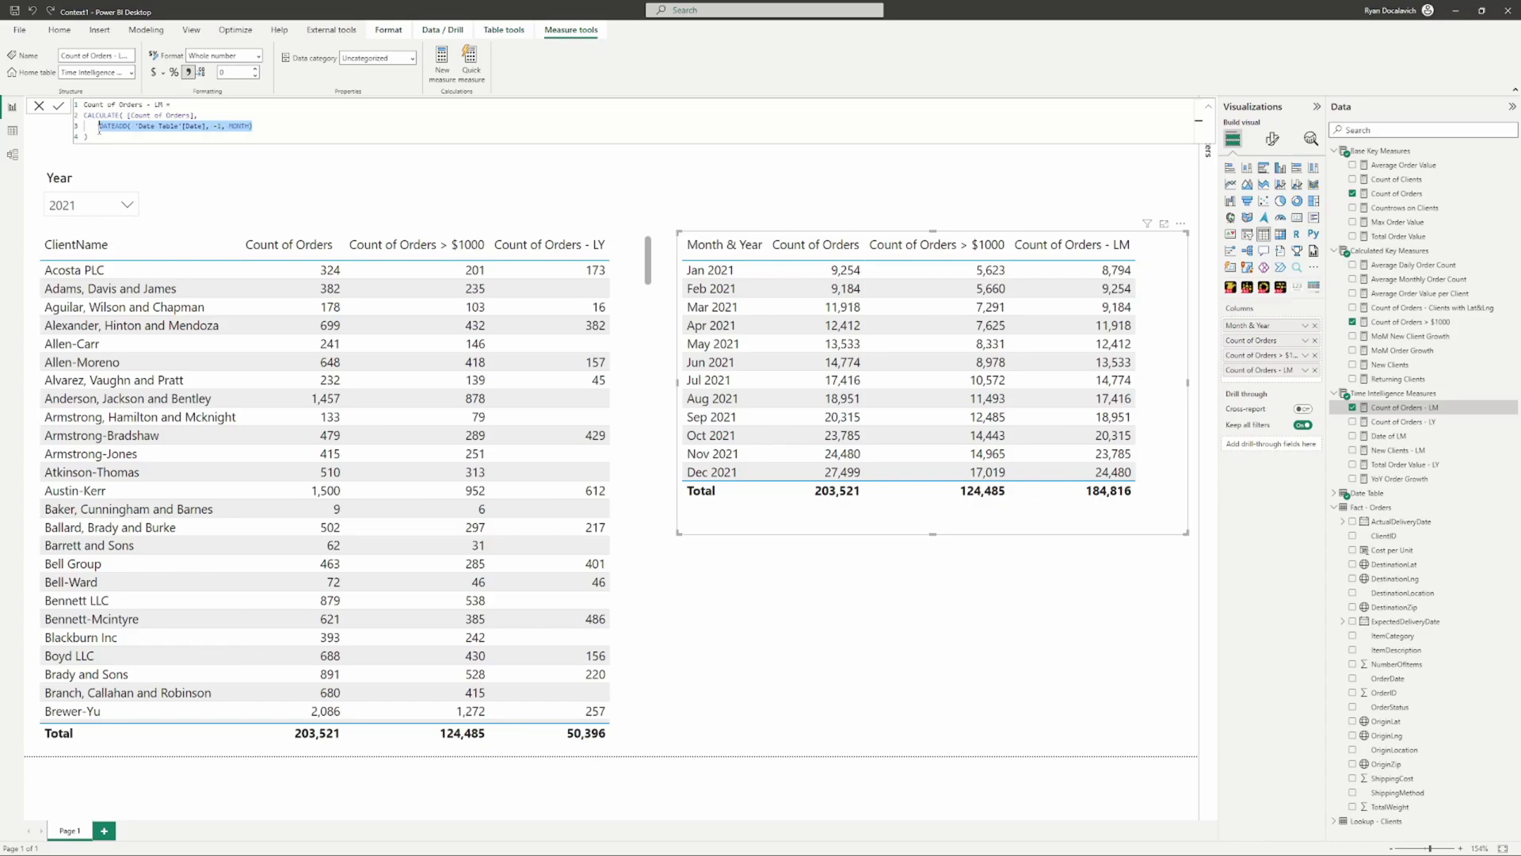
Step: Select Feb 2021 in the monthly table and compare the Count of Orders formula with the DATEADD filter in Count of Orders - LM
left_click(778, 290)
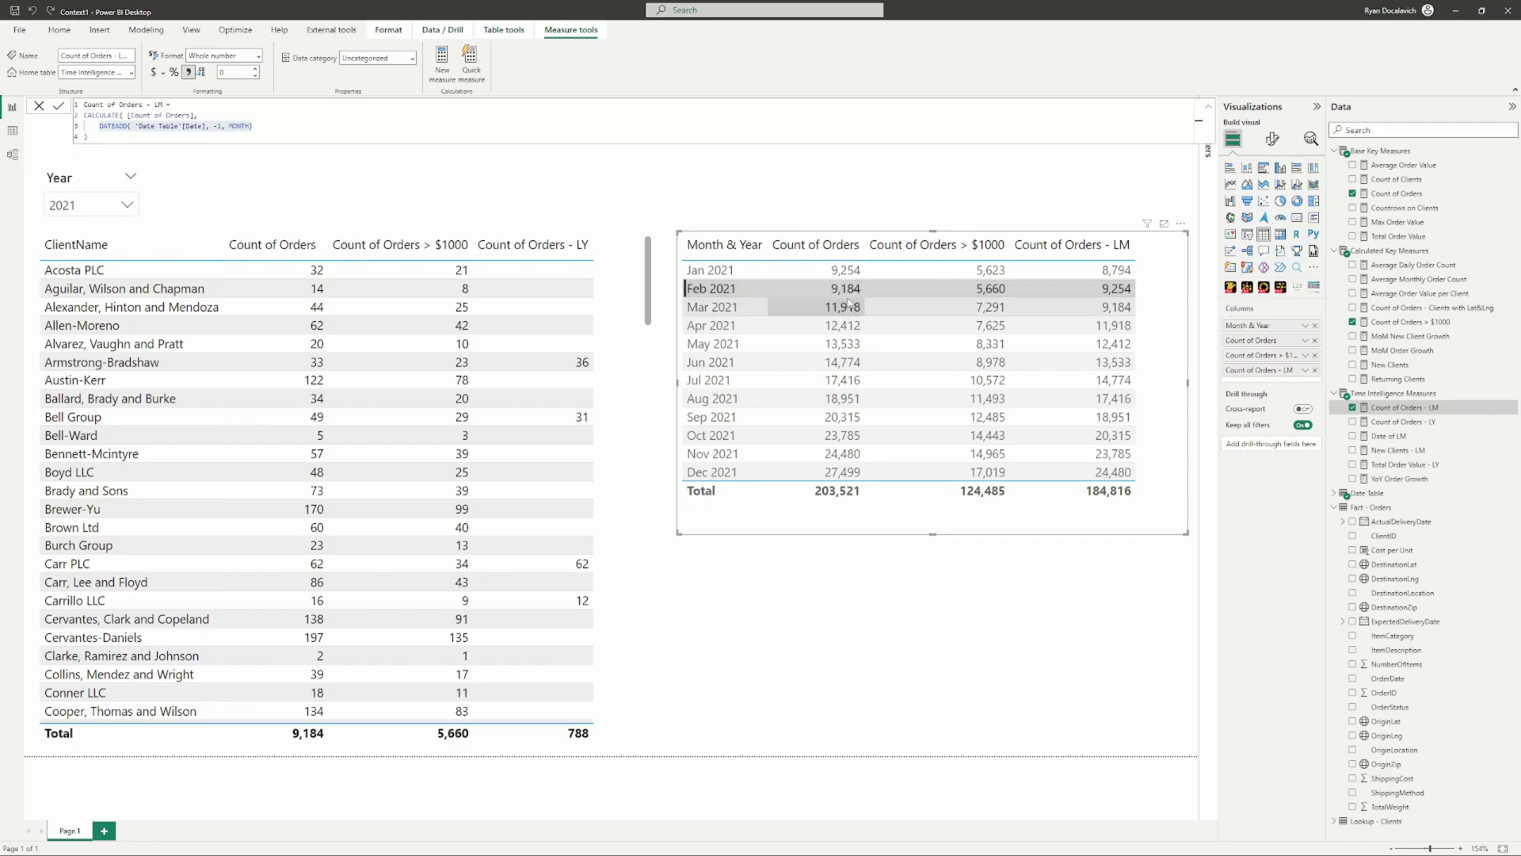
left_click(1408, 195)
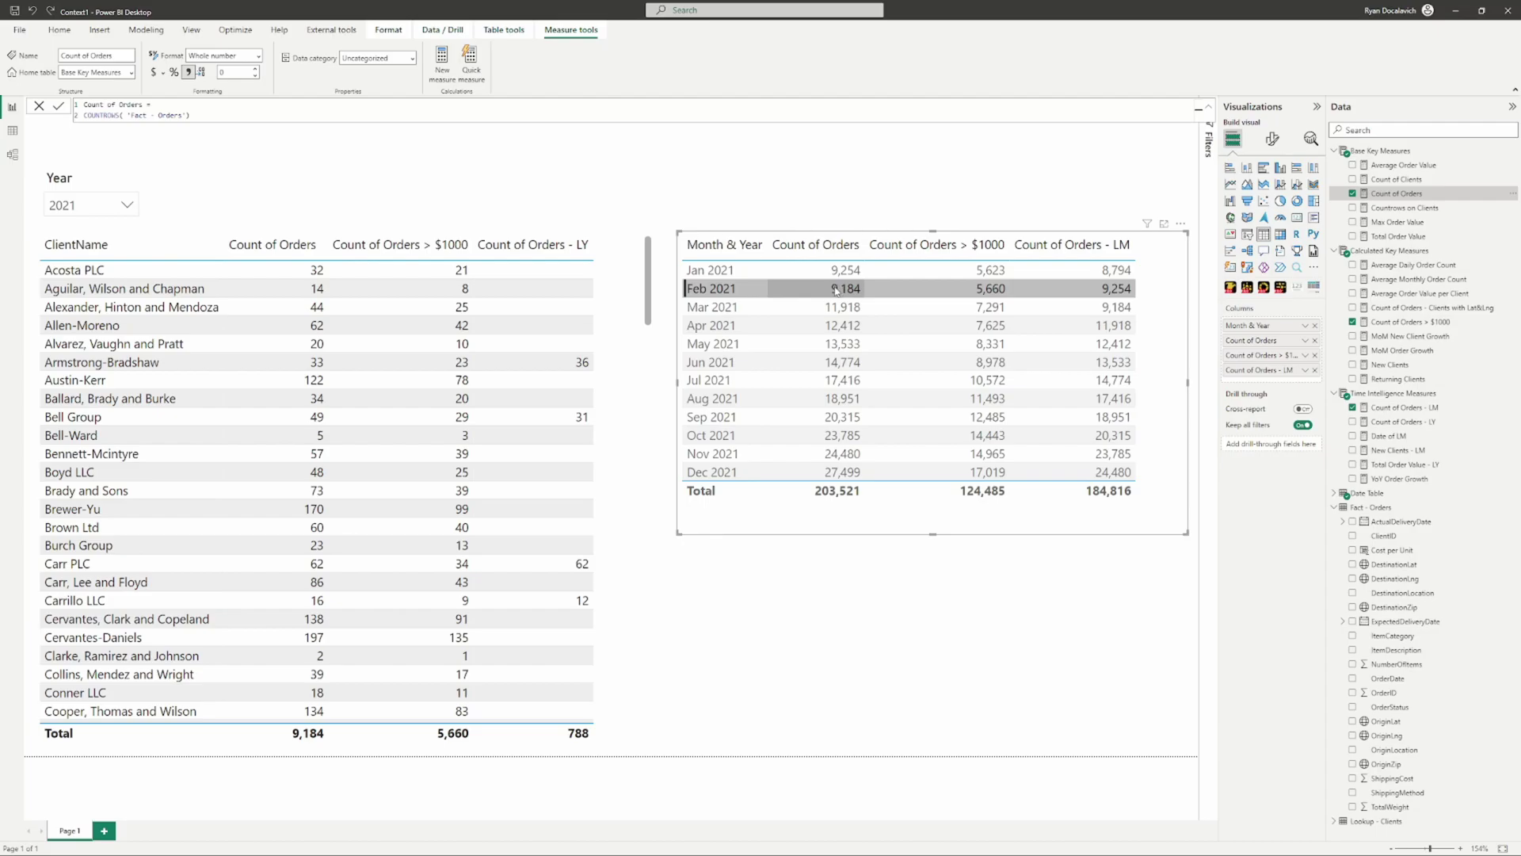
left_click(1394, 407)
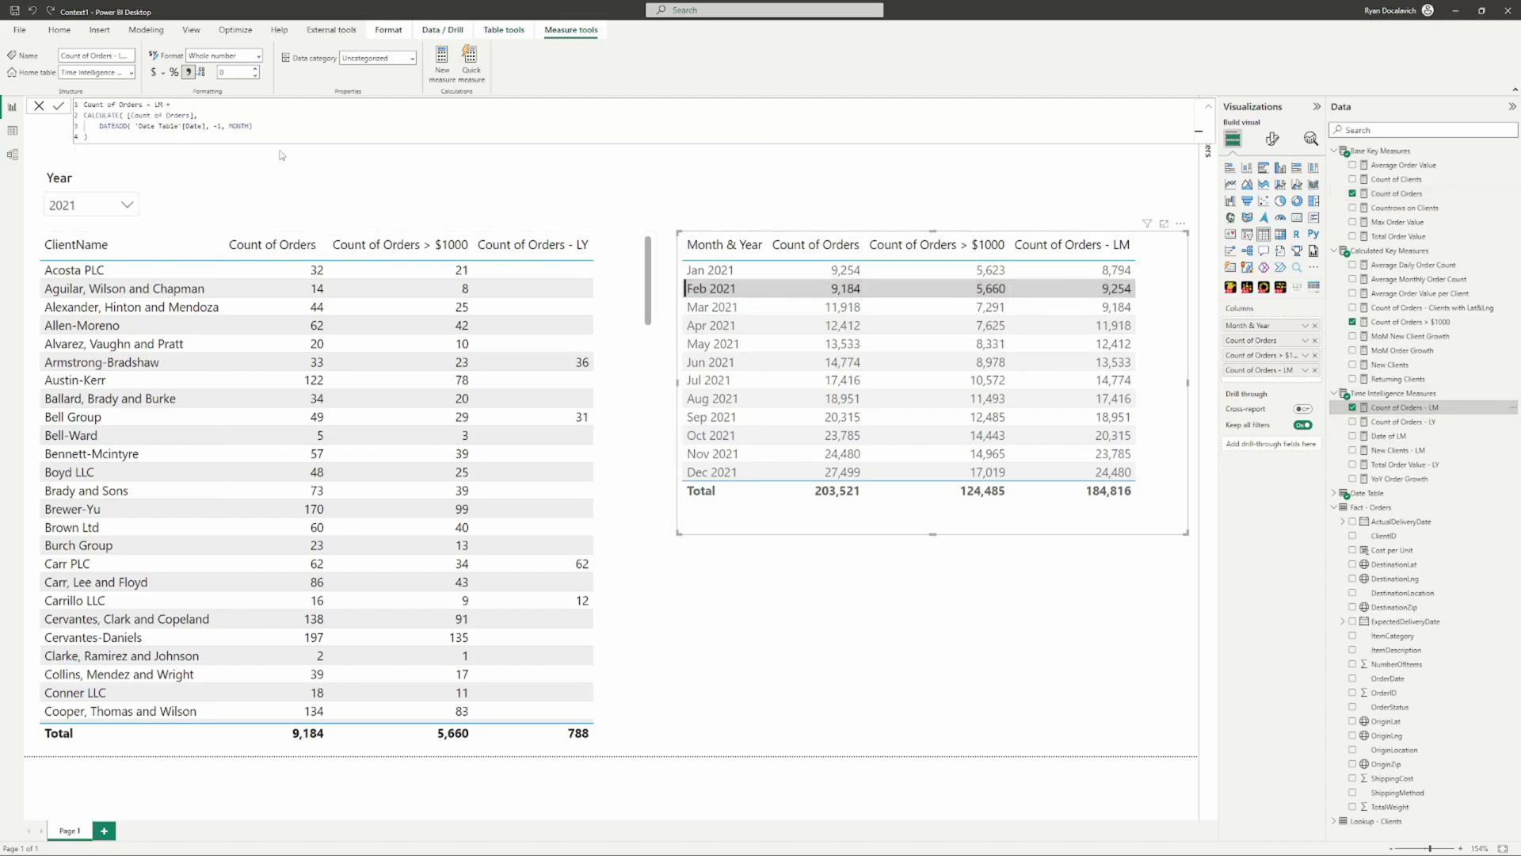
left_click_drag(249, 127, 96, 126)
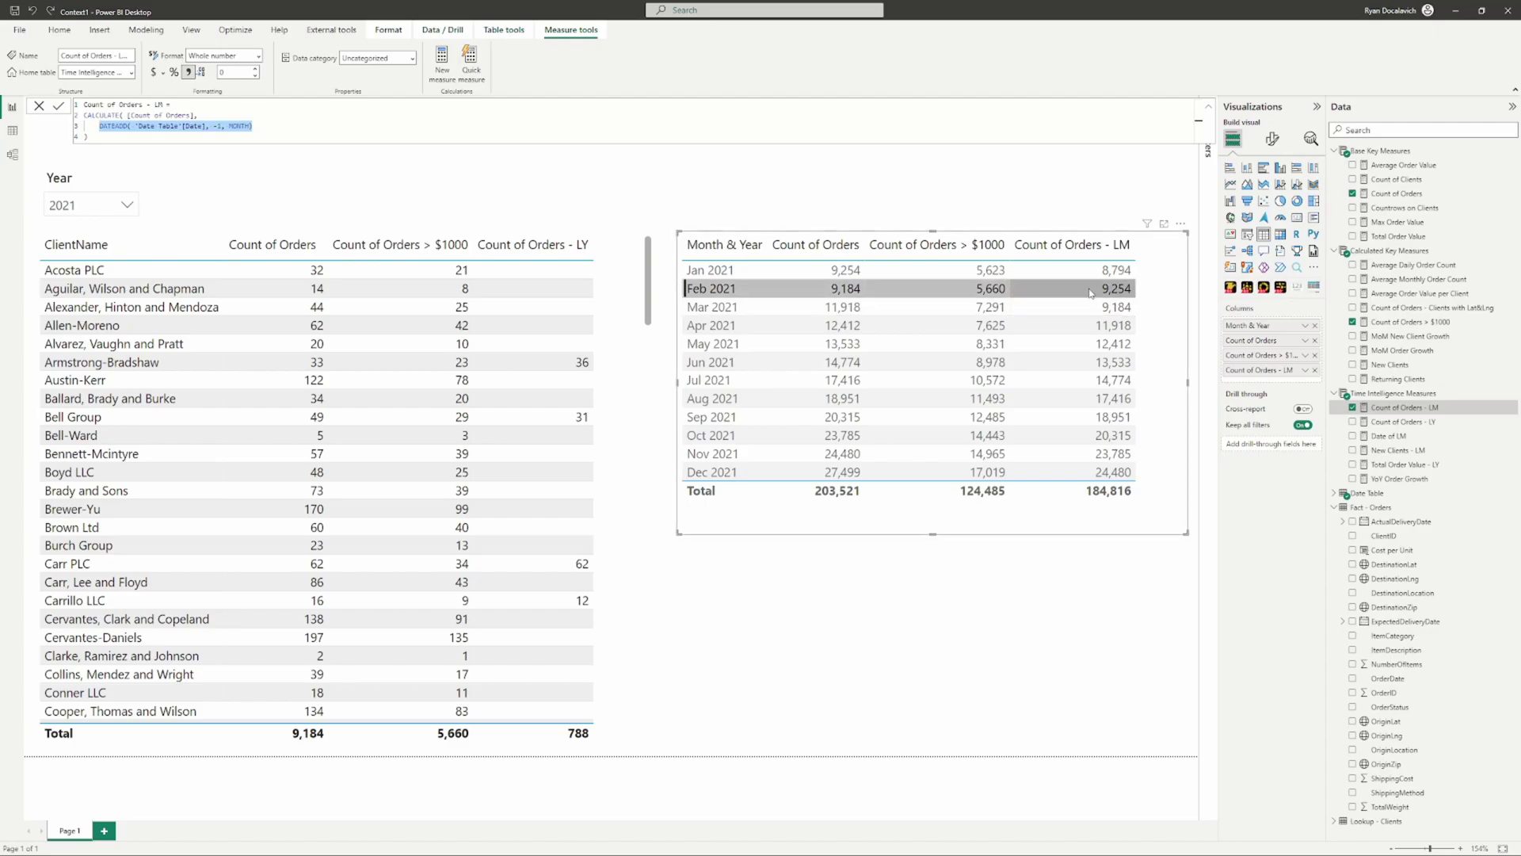
left_click_drag(253, 126, 61, 118)
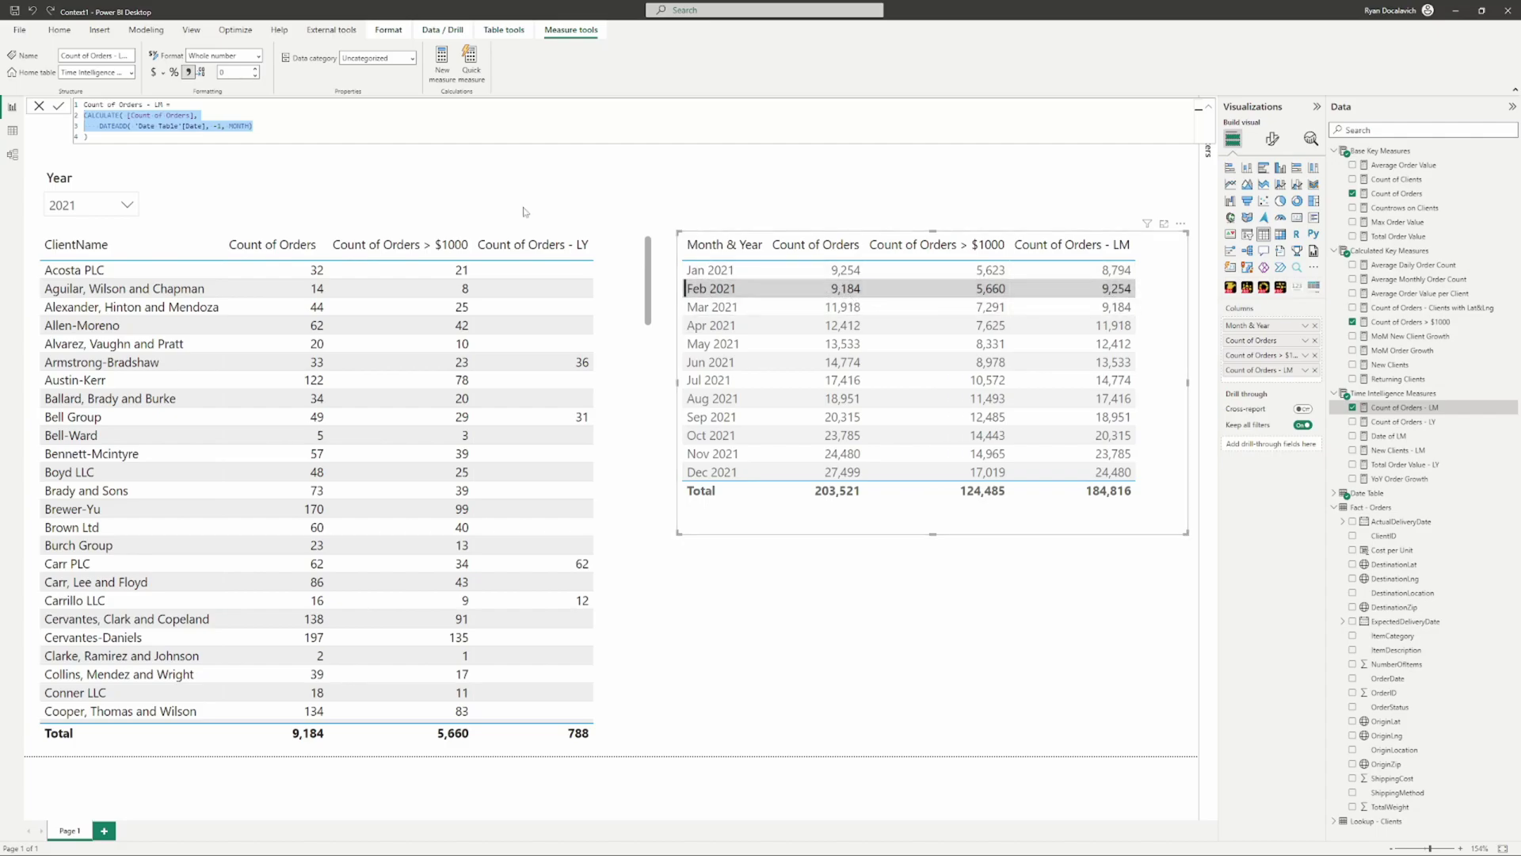
left_click(191, 136)
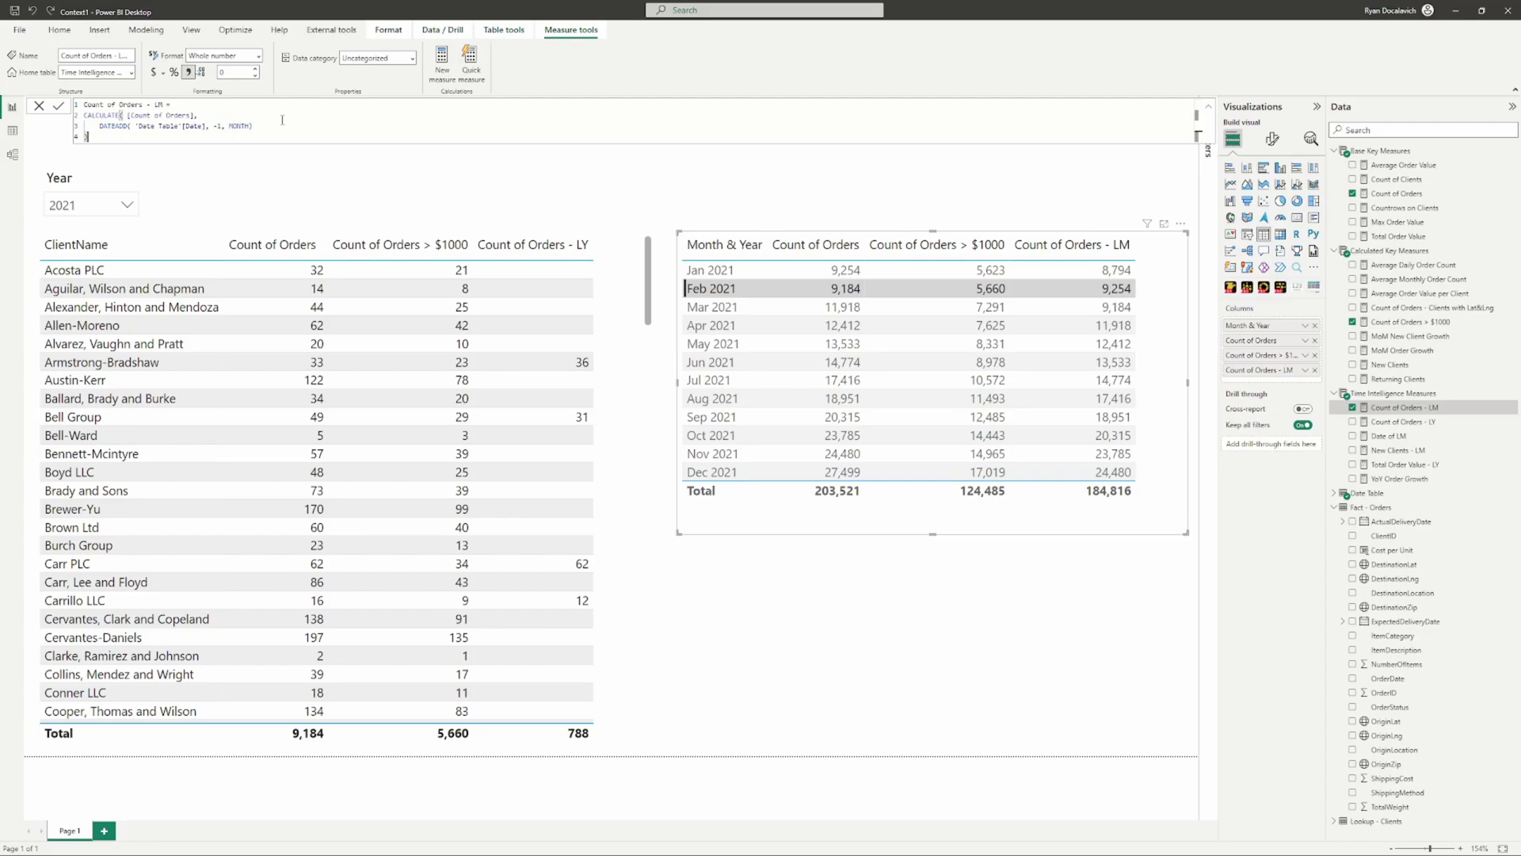
Step: Clear the Feb 2021 cross-filter and close the Count of Orders - LM formula, leaving no visual selected
left_click(734, 289)
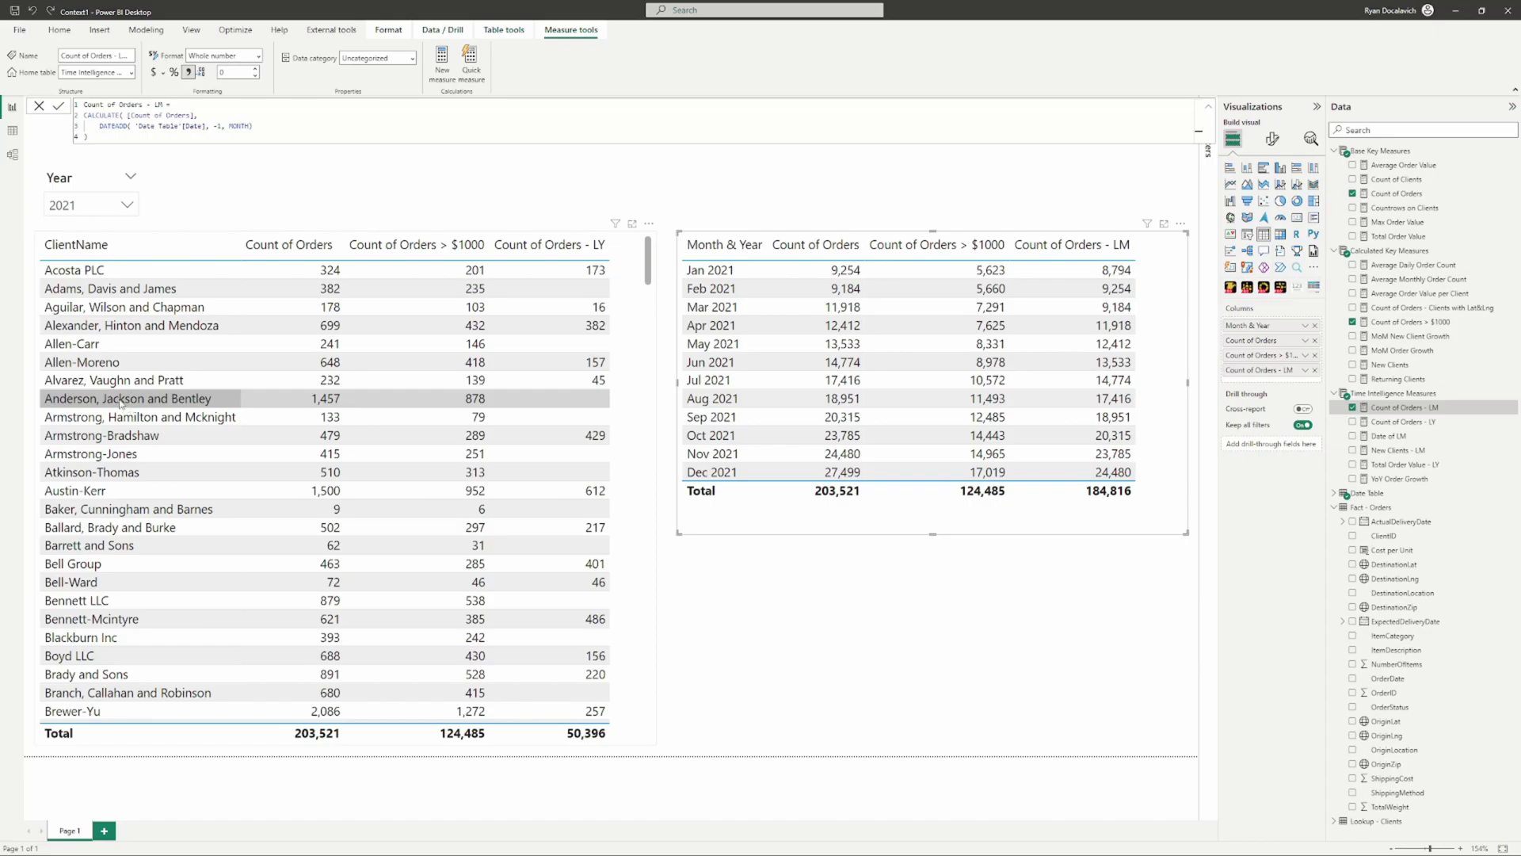
left_click(39, 106)
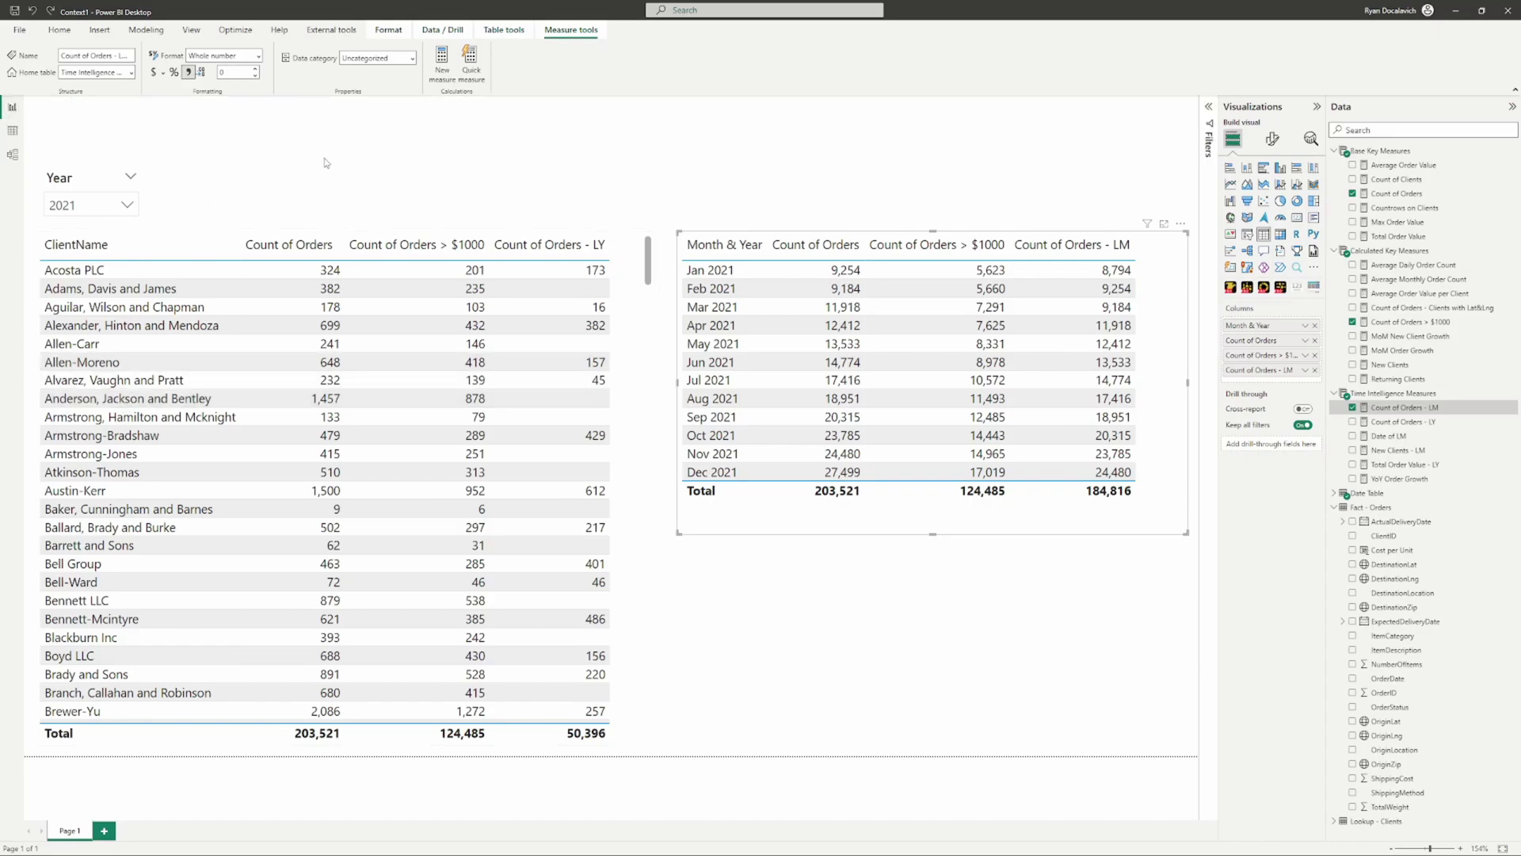
left_click(697, 618)
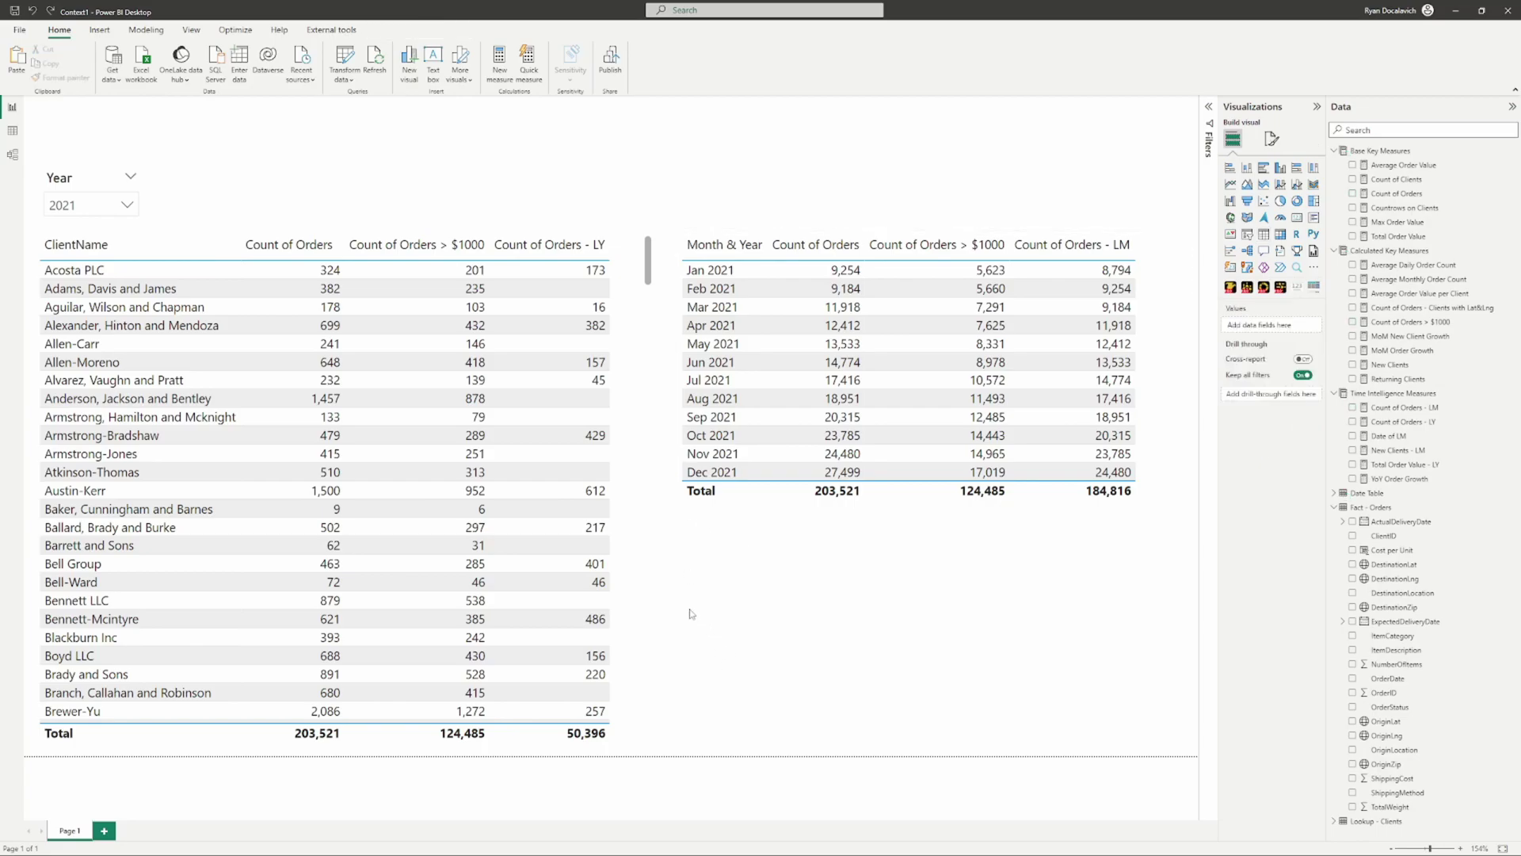